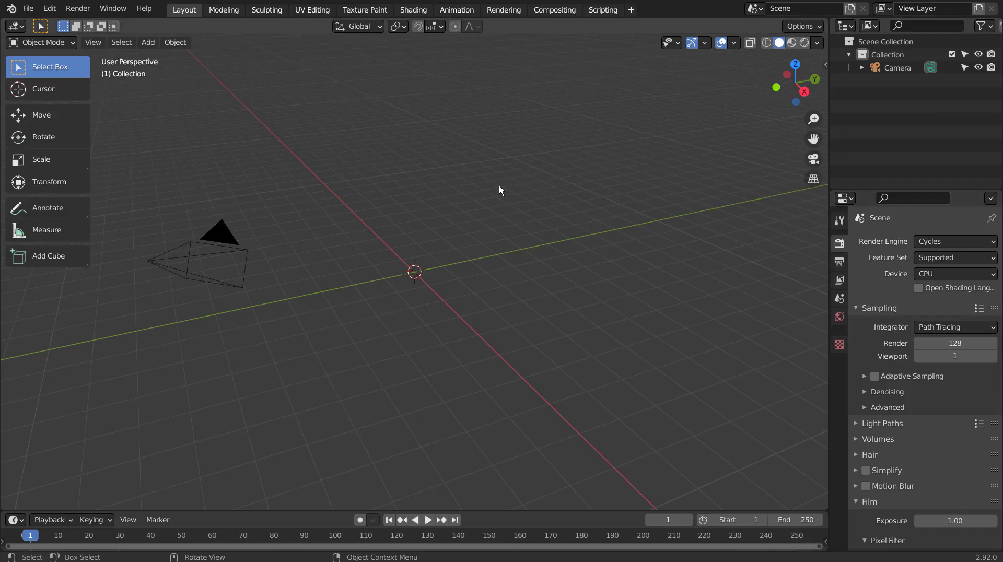
# - Add an Ico Sphere mesh to the empty scene and zoom in on it
pyautogui.hotkey('shift', 'a')
pyautogui.moveTo(500, 186)
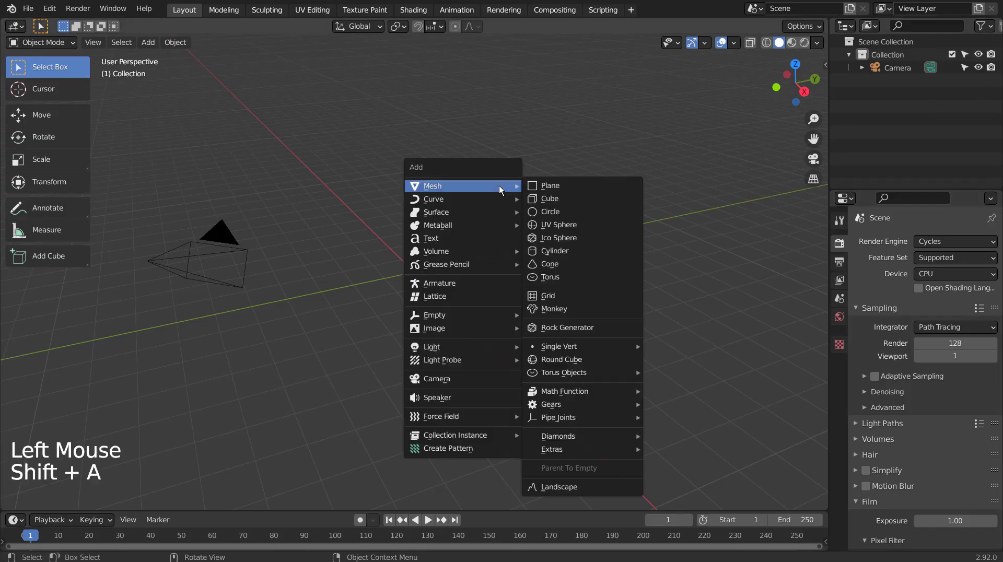
pyautogui.click(627, 238)
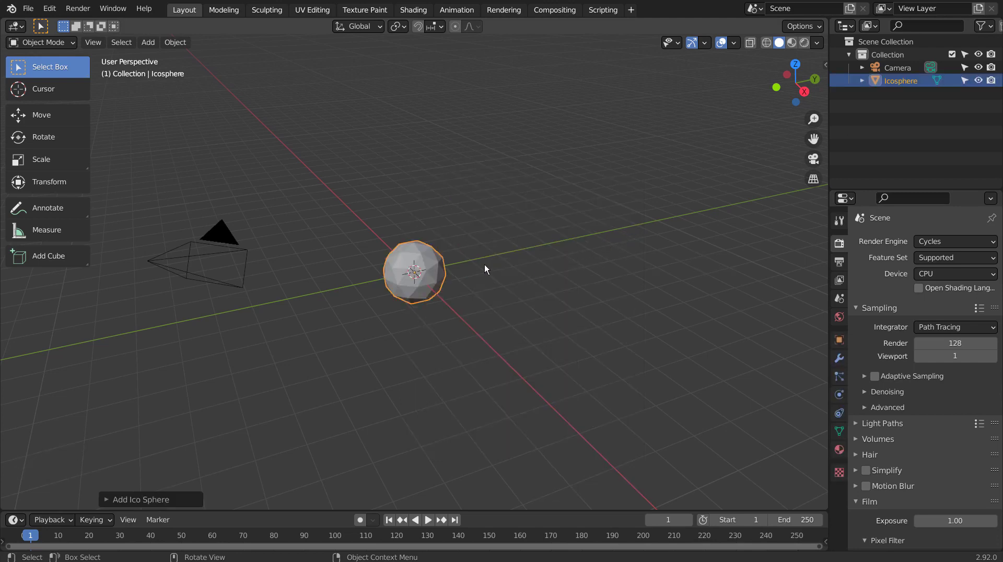
pyautogui.scroll(7, 482, 265)
# - In Edit Mode, select a single icosphere vertex and orbit around to inspect it
pyautogui.press('Tab')
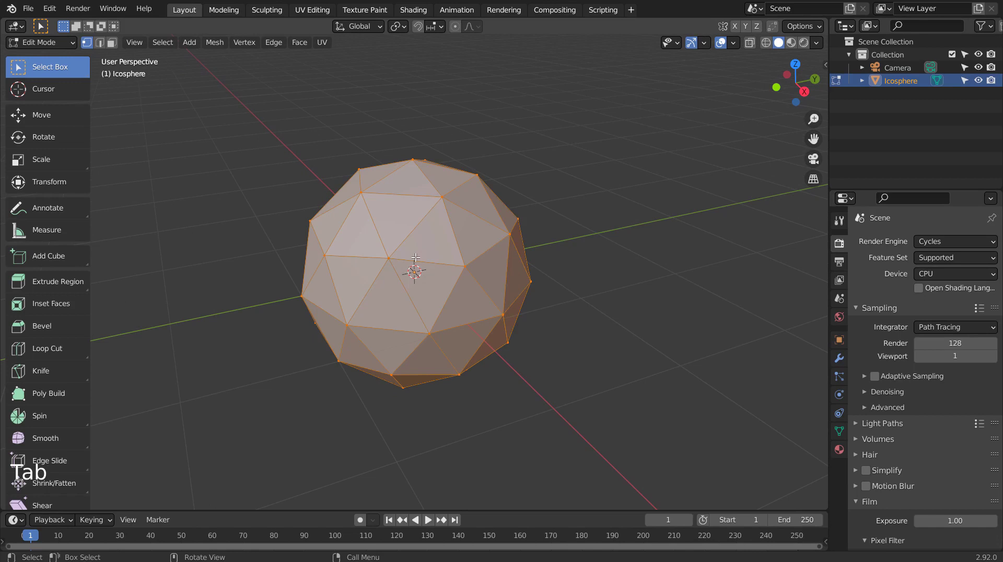
pyautogui.click(389, 259)
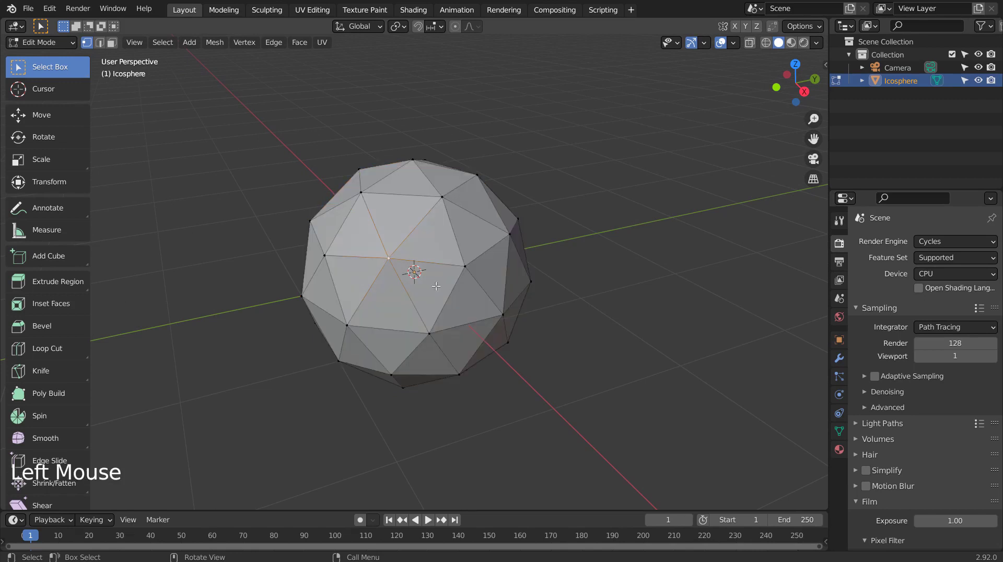
pyautogui.moveTo(445, 287); pyautogui.dragTo(337, 267, button='middle')
pyautogui.scroll(1, 338, 267)
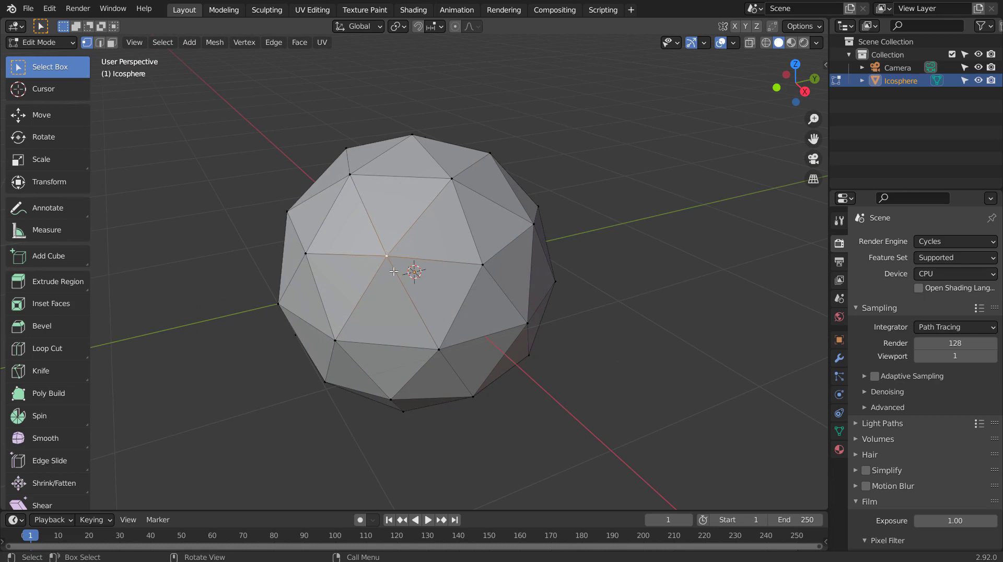
pyautogui.moveTo(424, 266); pyautogui.dragTo(437, 235, button='middle')
pyautogui.moveTo(428, 305); pyautogui.dragTo(444, 239, button='middle')
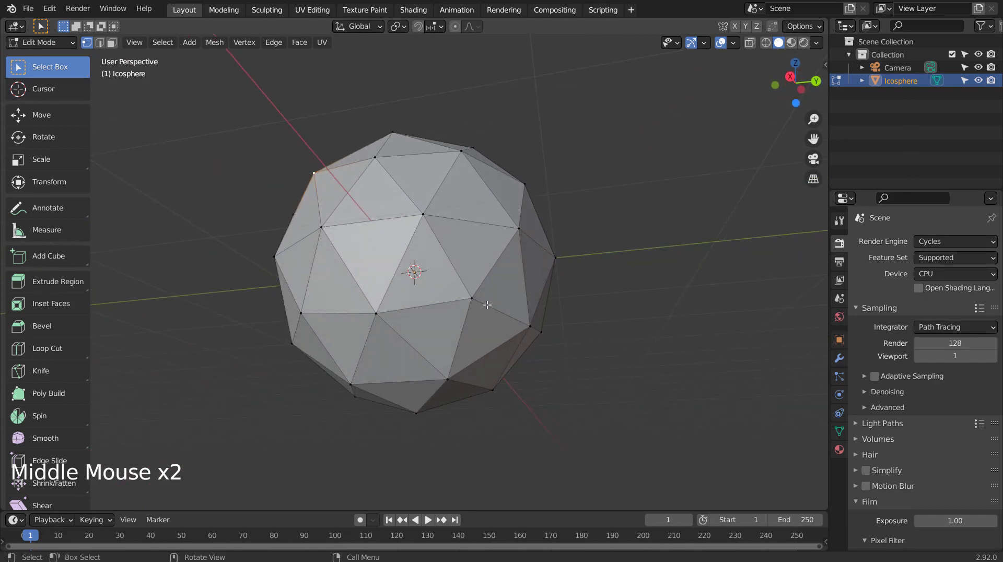
pyautogui.moveTo(487, 305); pyautogui.dragTo(510, 336, button='middle')
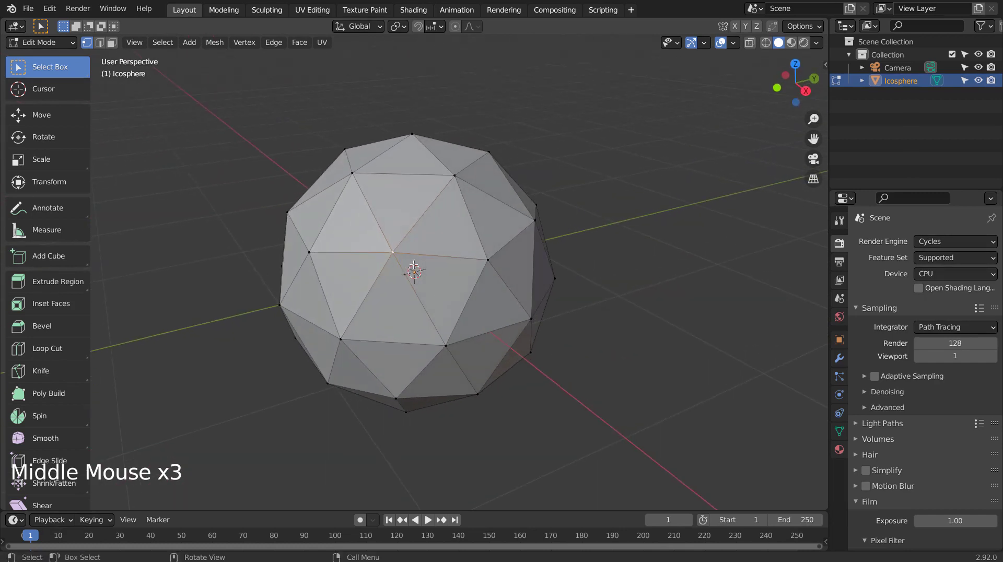
pyautogui.moveTo(430, 293); pyautogui.dragTo(363, 242, button='middle')
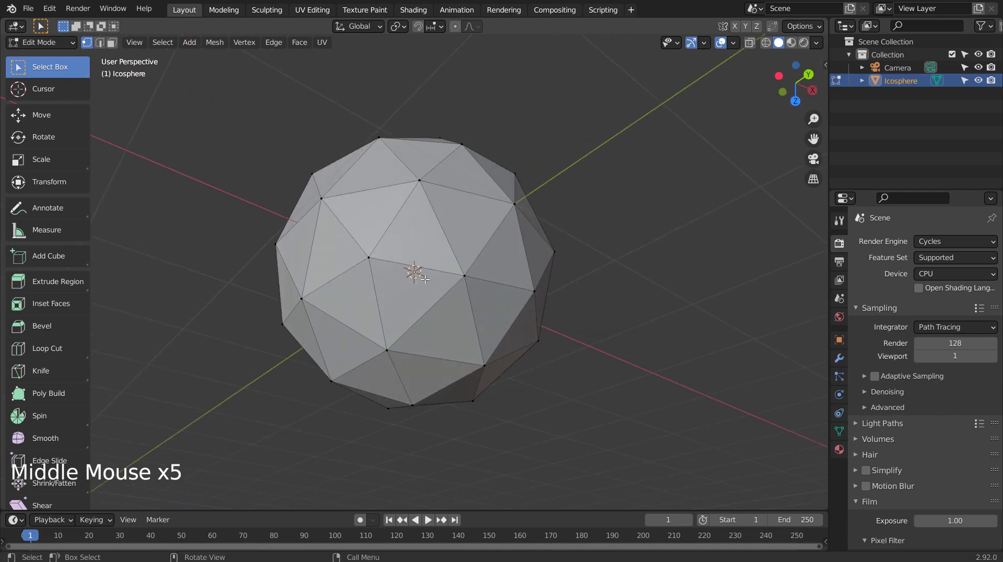
pyautogui.moveTo(424, 279); pyautogui.dragTo(445, 371, button='middle')
# - Pick one vertex and use Select Similar > Amount of Adjacent Faces to extend the selection
pyautogui.click(162, 44)
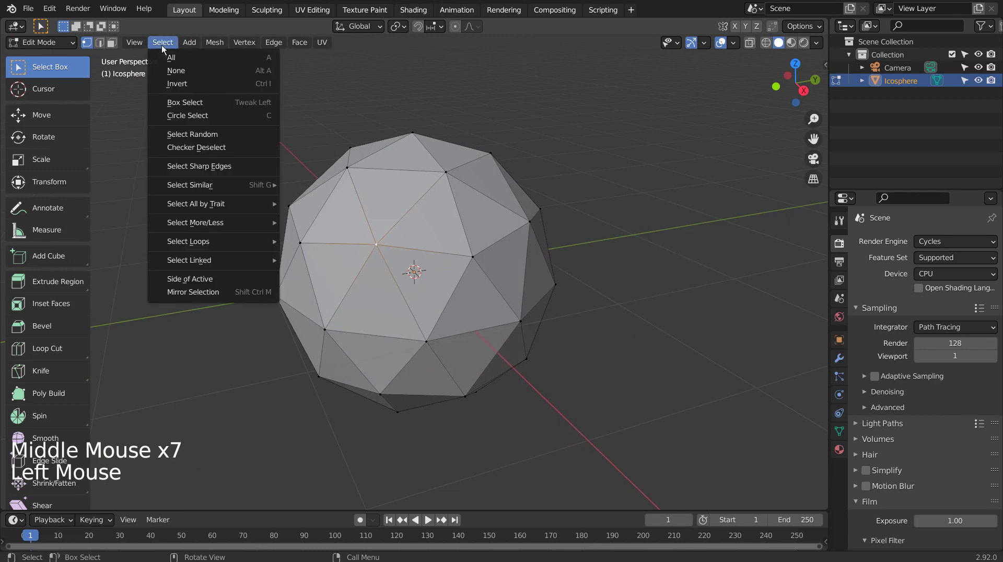
pyautogui.moveTo(211, 188)
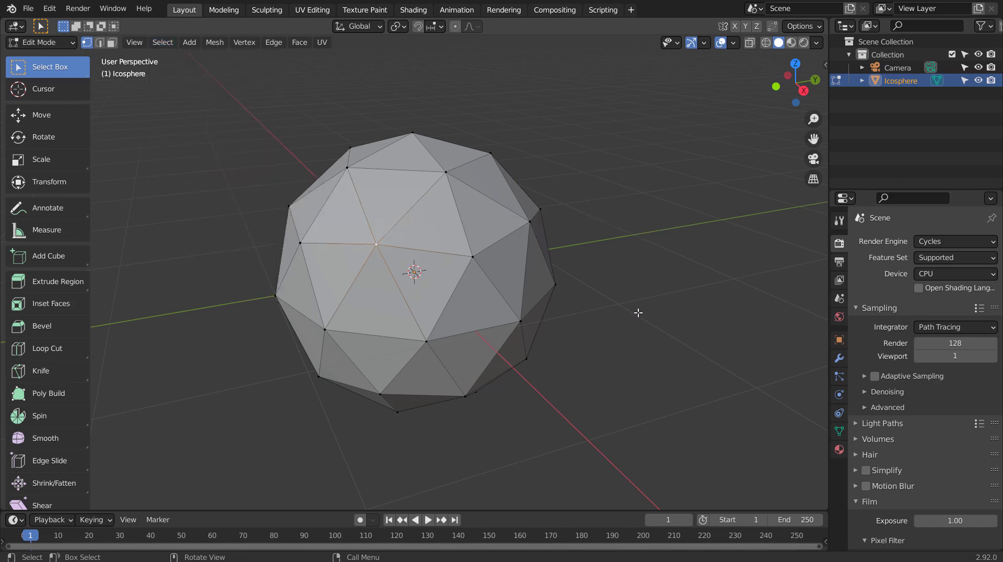
pyautogui.click(334, 250)
pyautogui.click(374, 243)
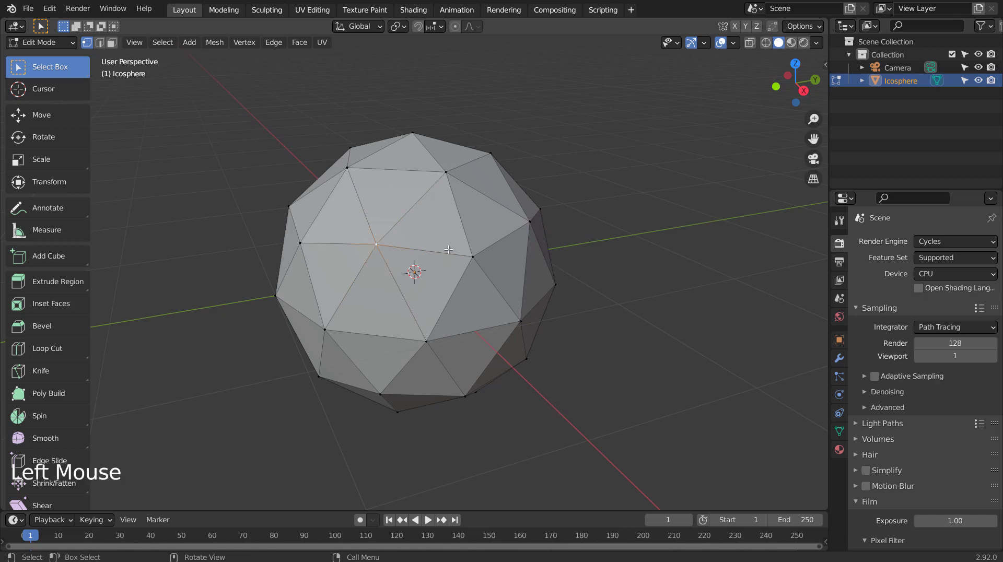
pyautogui.click(170, 45)
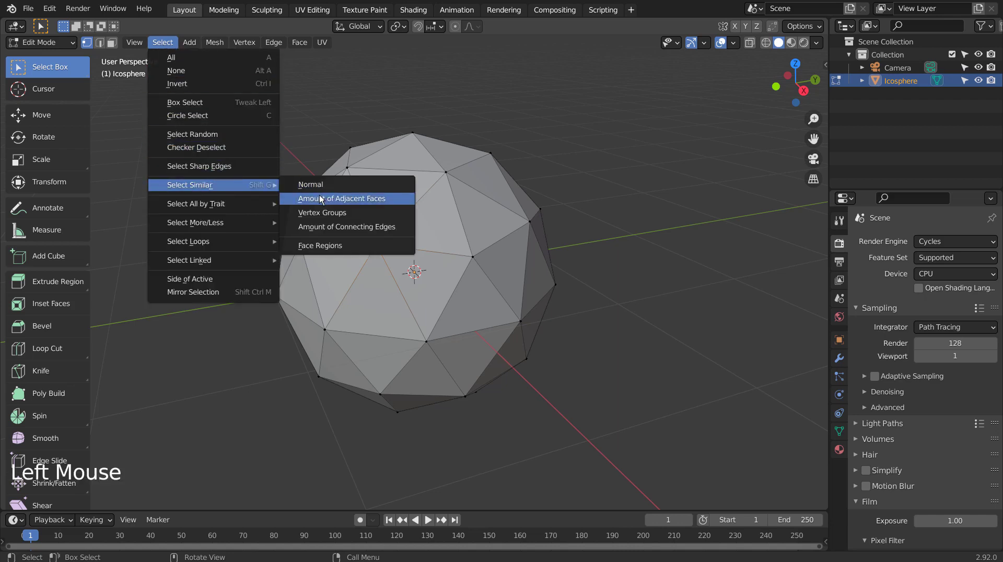
pyautogui.click(318, 197)
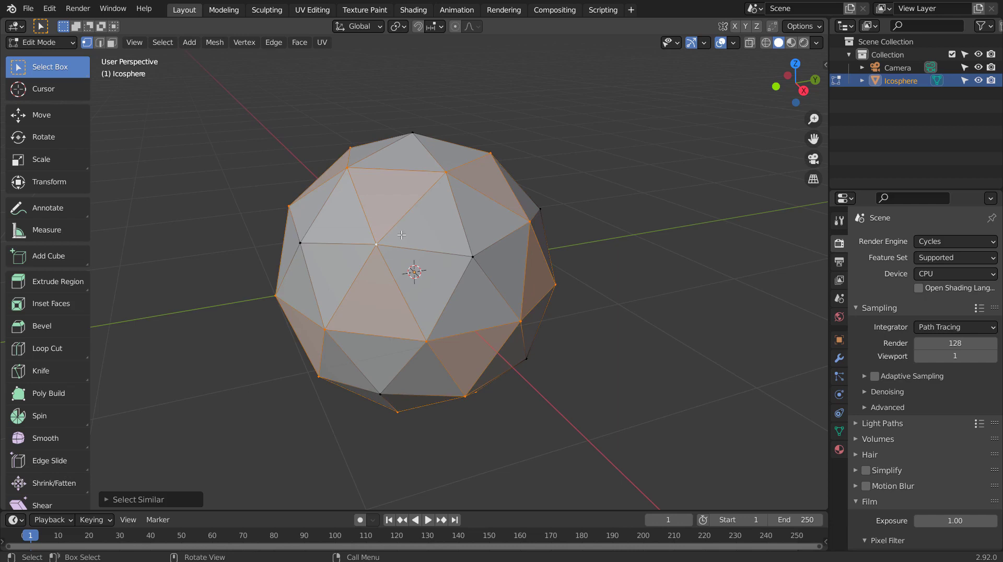
# - Invert the selection and scale those vertices outward about 1.84 into spikes, returning to Object Mode
pyautogui.moveTo(370, 248); pyautogui.dragTo(428, 244, button='middle')
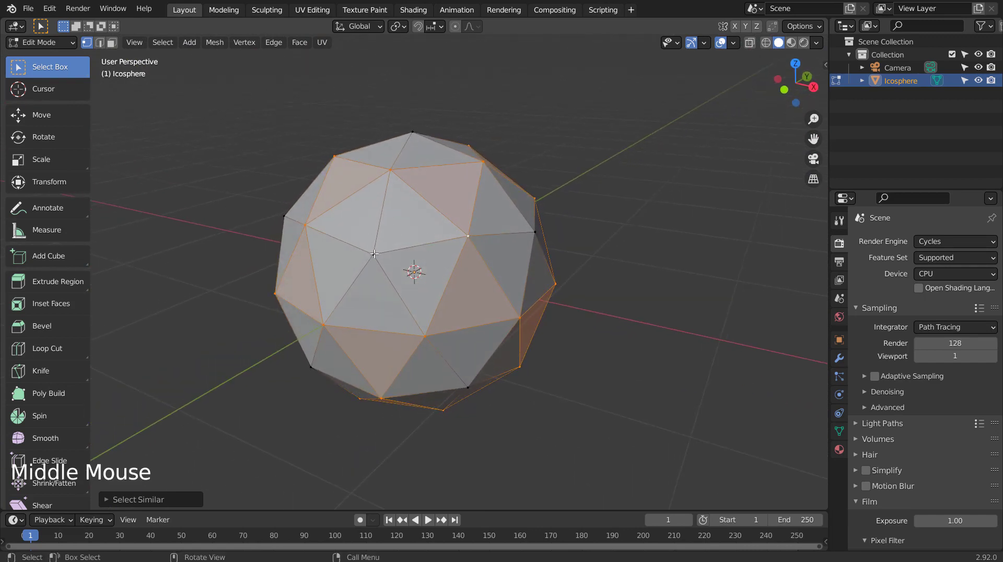
pyautogui.moveTo(489, 282); pyautogui.dragTo(500, 278, button='middle')
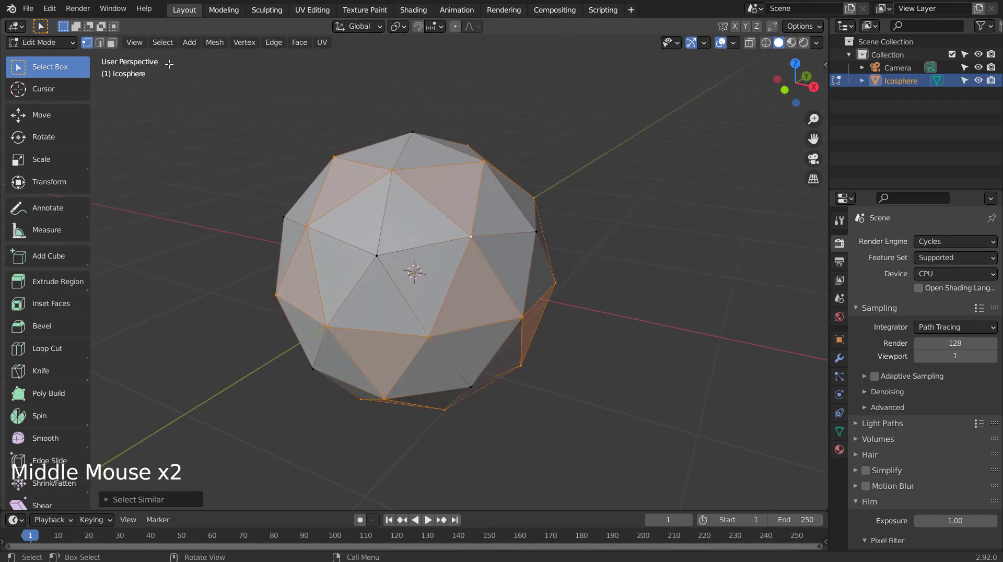
pyautogui.click(162, 42)
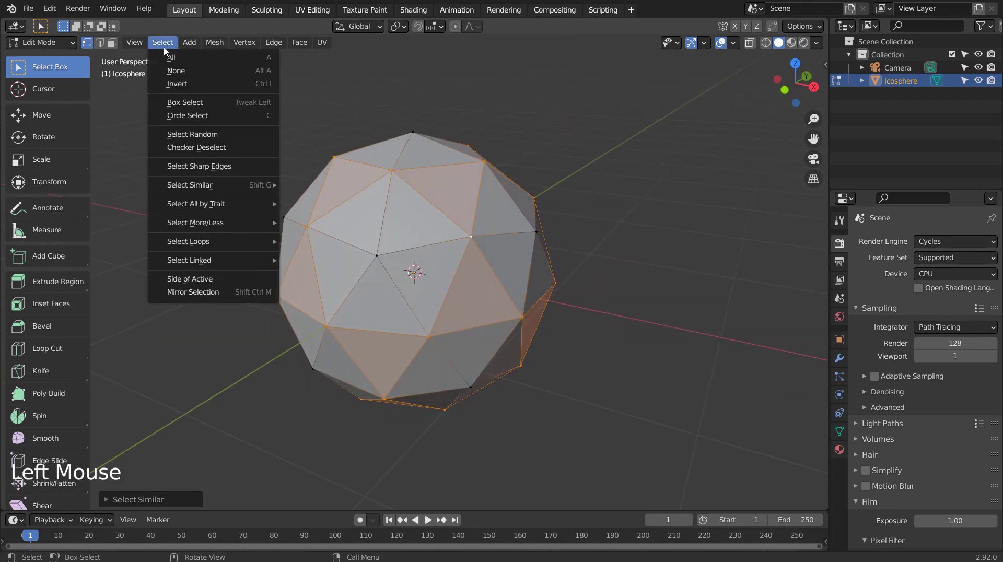
pyautogui.click(194, 85)
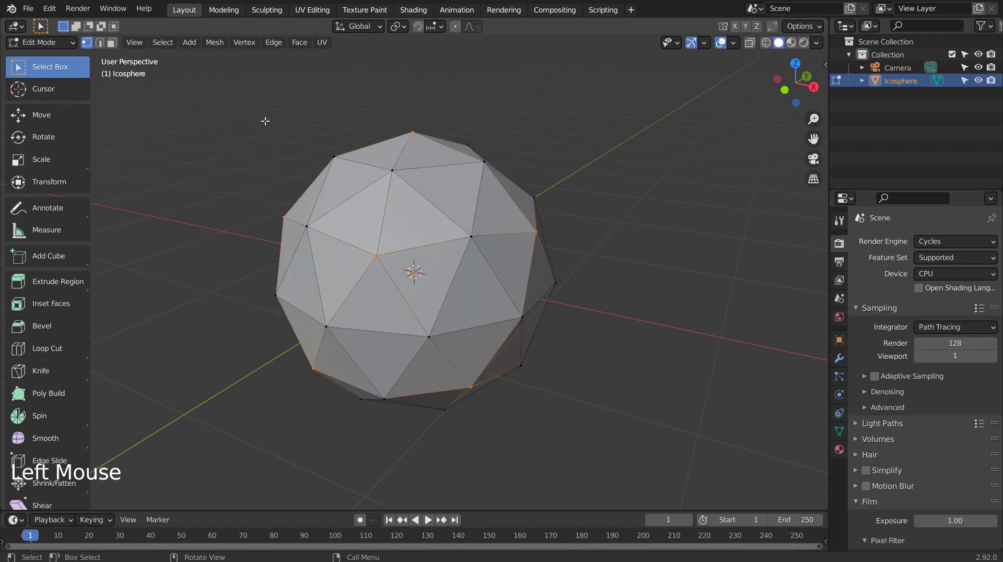
pyautogui.press('s')
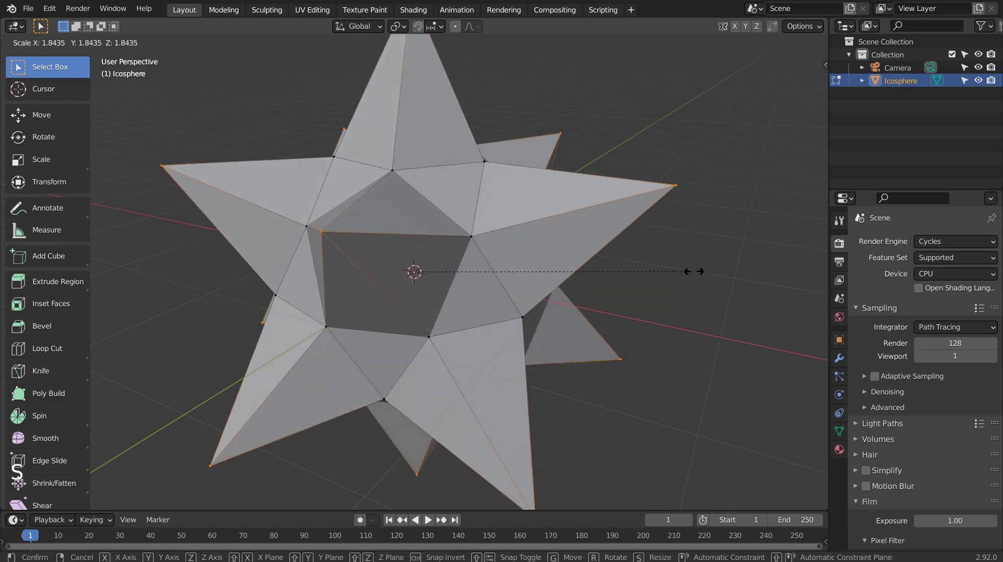
pyautogui.click(694, 271)
pyautogui.moveTo(627, 309); pyautogui.dragTo(649, 293, button='middle')
pyautogui.press('Tab')
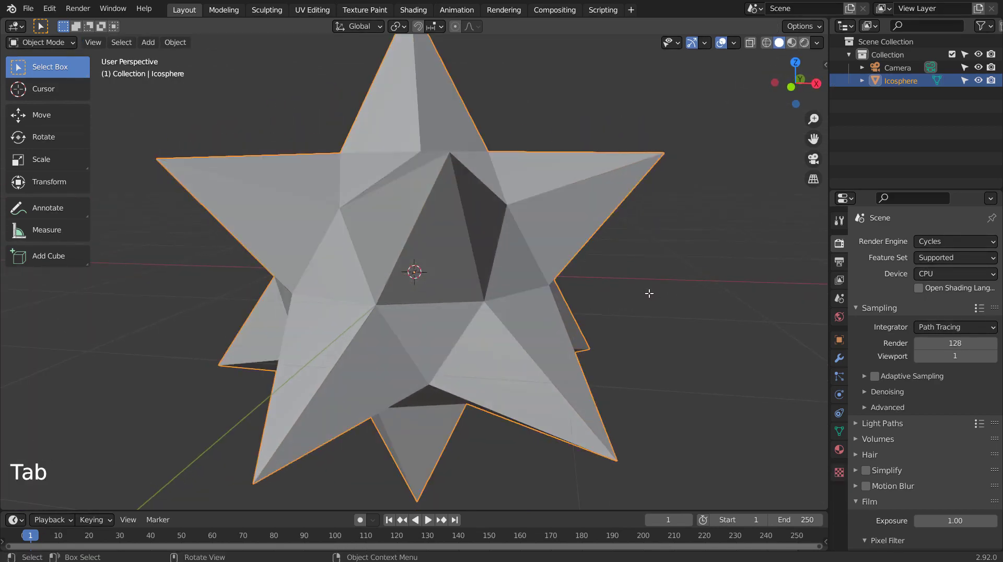
# - In front view, raise the star about 0.25 m on Z and rotate it so its points meet the ground line
pyautogui.press('KP_1')
pyautogui.press('g')
pyautogui.middleClick(595, 261)
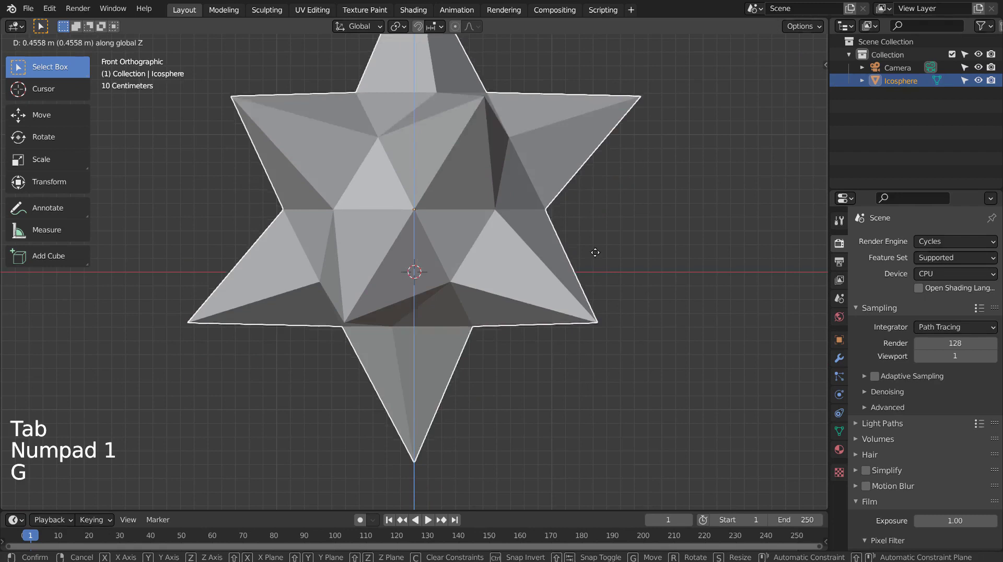
pyautogui.click(577, 227)
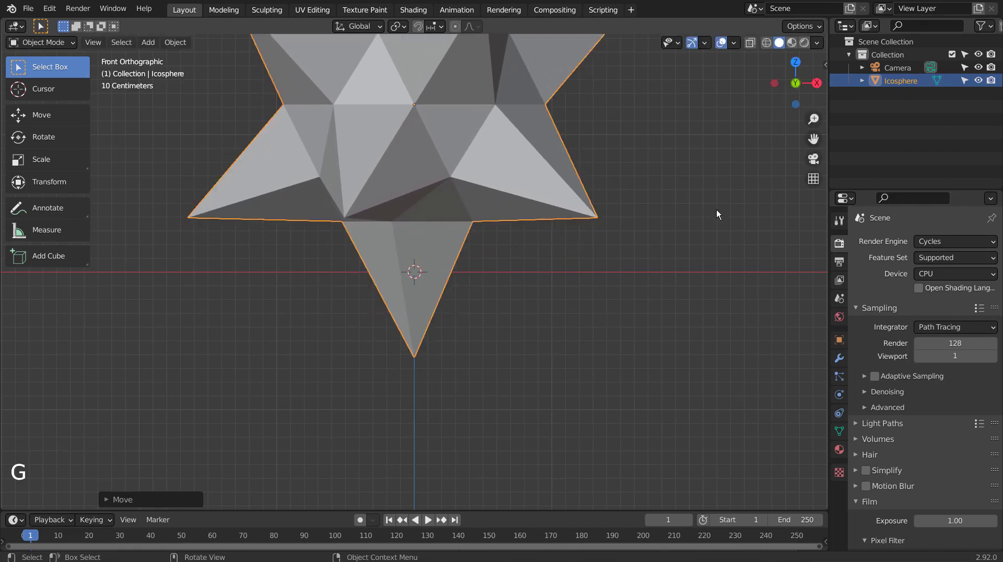
pyautogui.press('r')
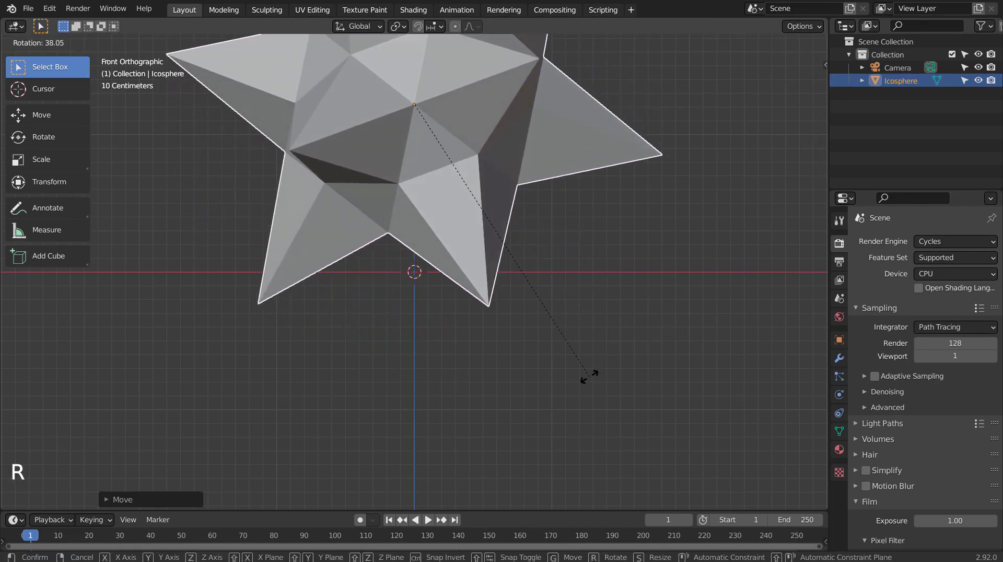
pyautogui.click(588, 377)
pyautogui.press('g')
pyautogui.middleClick(588, 360)
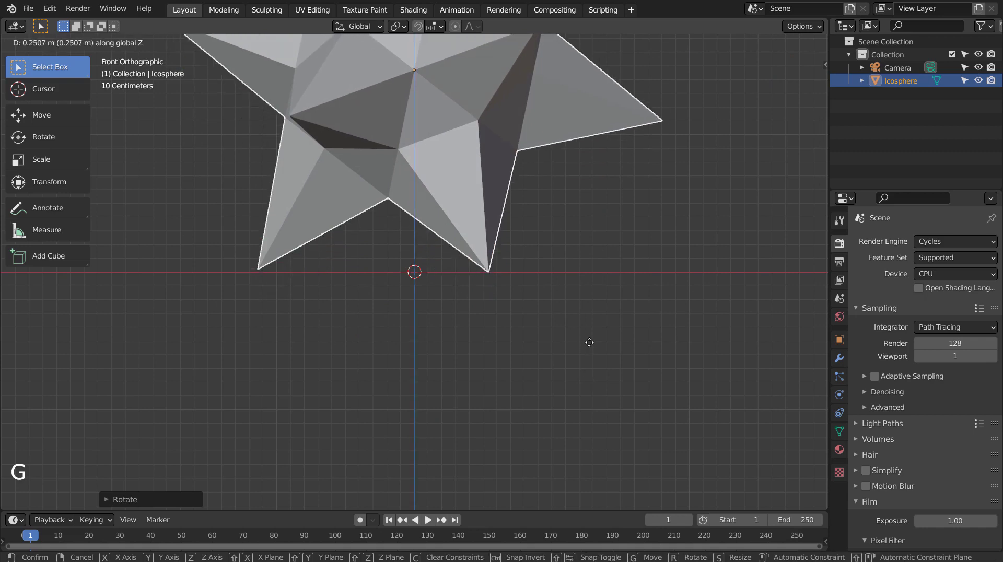
pyautogui.click(609, 334)
pyautogui.press('r')
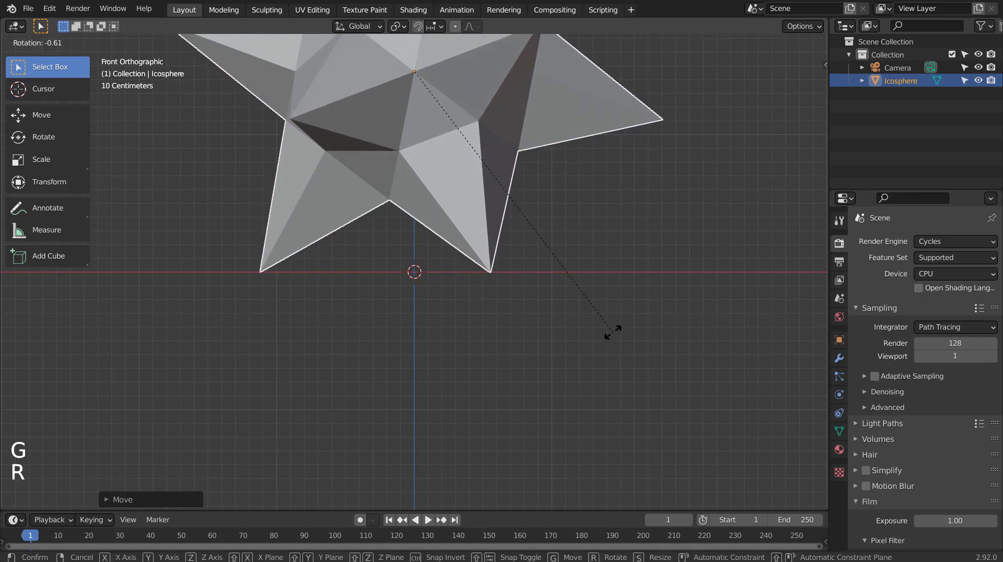
pyautogui.click(618, 316)
# - Return to a perspective view, zoom in, and reselect the star
pyautogui.moveTo(618, 314); pyautogui.dragTo(541, 286, button='middle')
pyautogui.scroll(-4, 569, 229)
pyautogui.click(569, 304)
pyautogui.scroll(3, 570, 304)
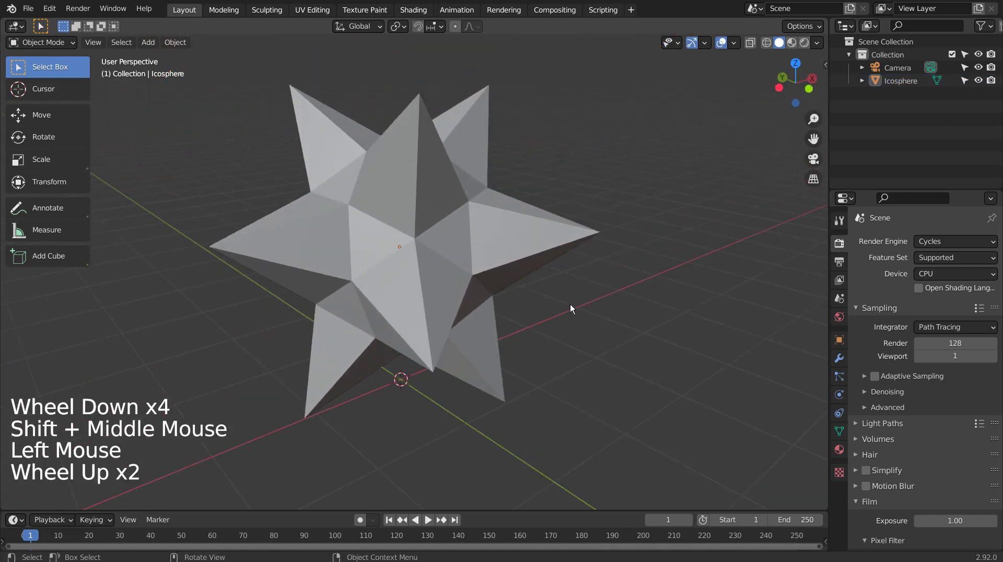
pyautogui.click(470, 271)
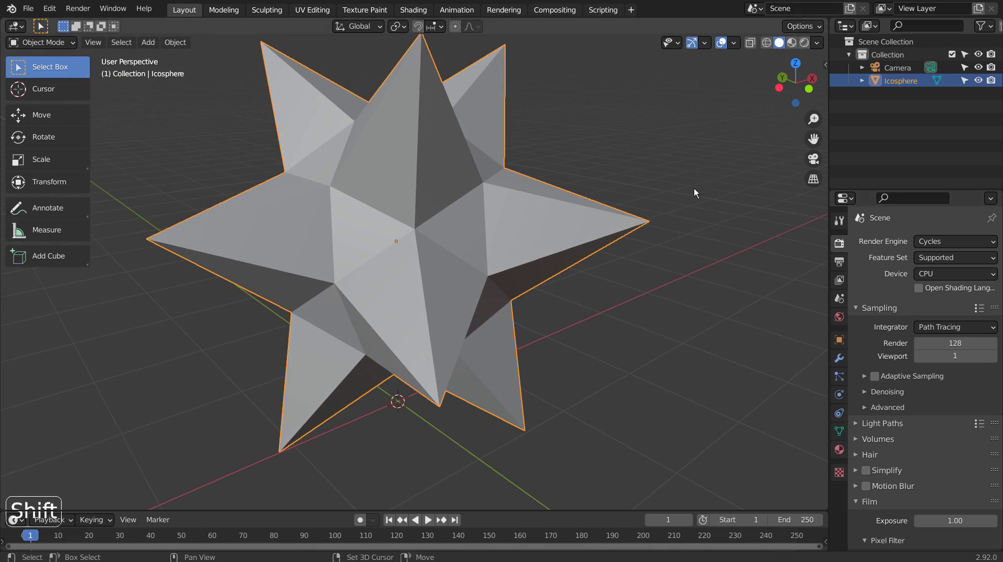
# - Add a plane and scale it up into a large ground plane under the star
pyautogui.hotkey('shift', 'a')
pyautogui.moveTo(694, 188)
pyautogui.click(741, 190)
pyautogui.press('s')
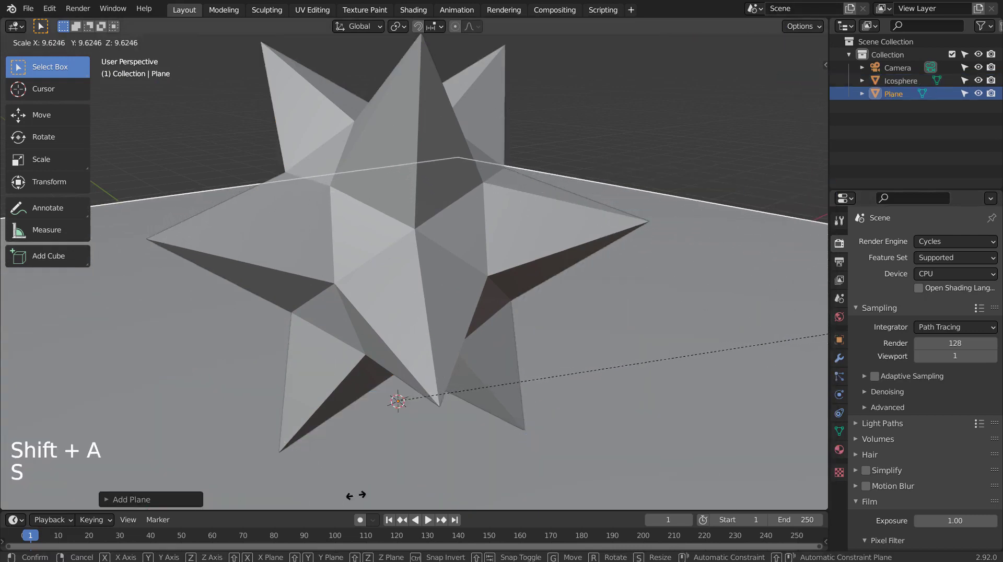
pyautogui.click(351, 492)
pyautogui.scroll(-5, 477, 362)
pyautogui.moveTo(490, 369); pyautogui.dragTo(474, 399, button='middle')
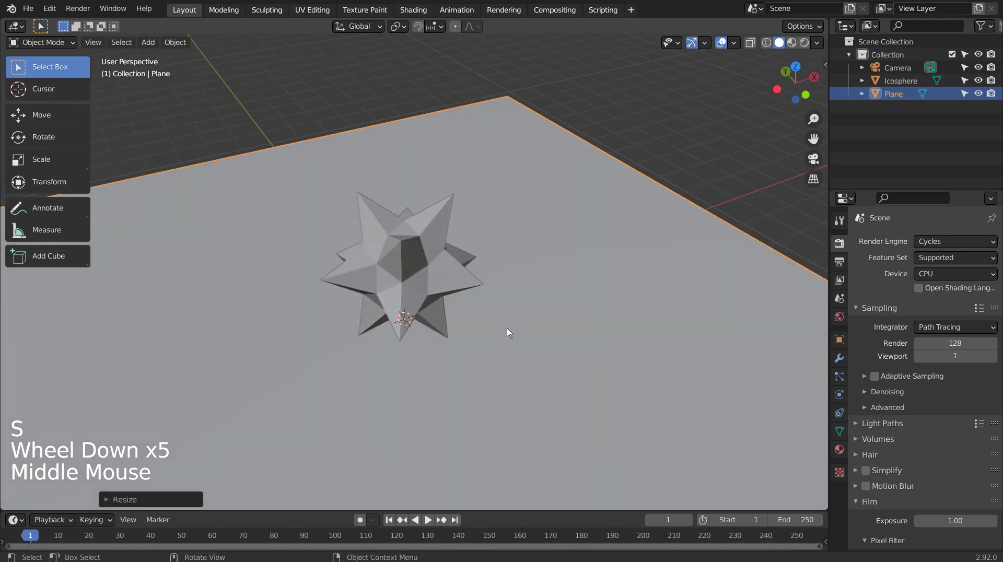
pyautogui.press('s')
pyautogui.click(531, 352)
pyautogui.moveTo(531, 352); pyautogui.dragTo(593, 356, button='middle')
pyautogui.scroll(3, 556, 346)
pyautogui.scroll(1, 556, 346)
pyautogui.scroll(-1, 556, 346)
# - Snap the camera to the current view and steer it with walk navigation to frame the star
pyautogui.press('ctrl+alt+KP_0')
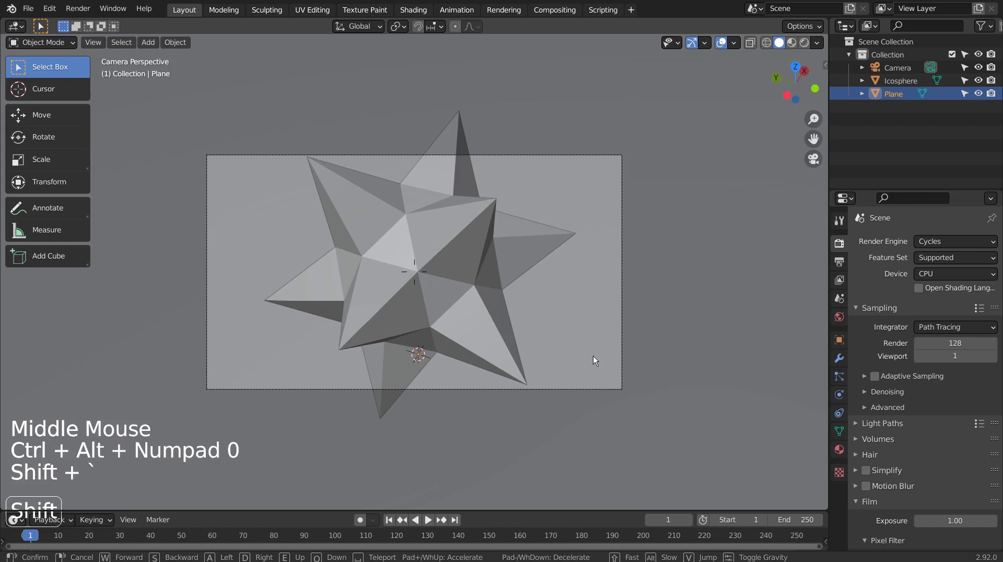
pyautogui.hotkey('shift', '`')
pyautogui.moveTo(414, 271)
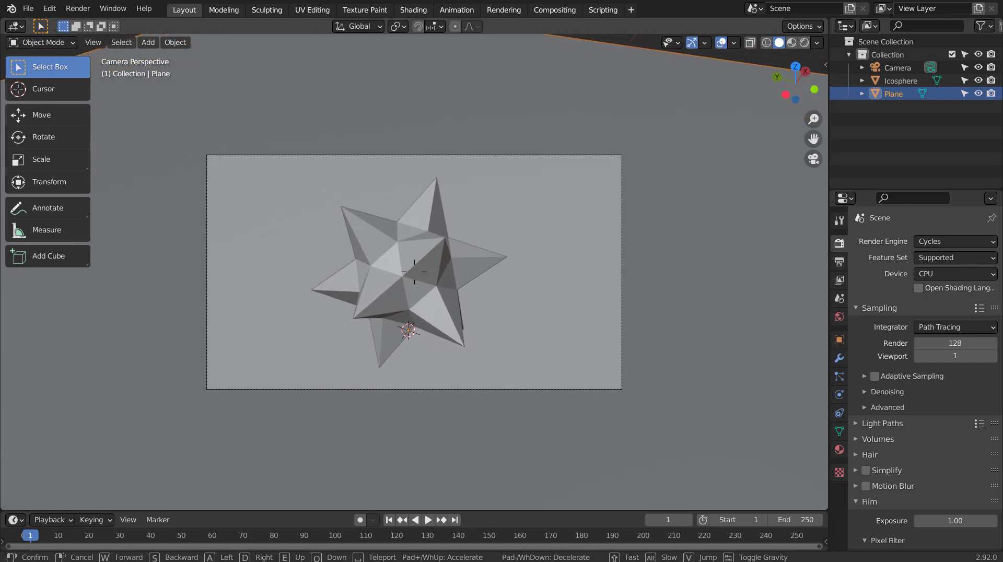
# - Select the star, enable Material Preview shading, and create a new material for it
pyautogui.click(414, 271)
pyautogui.click(427, 270)
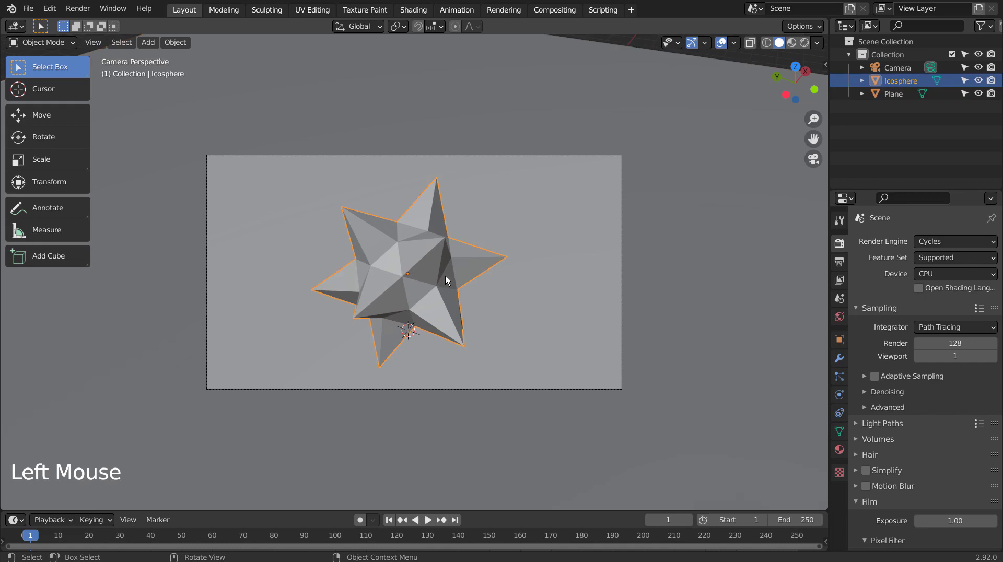
pyautogui.click(839, 449)
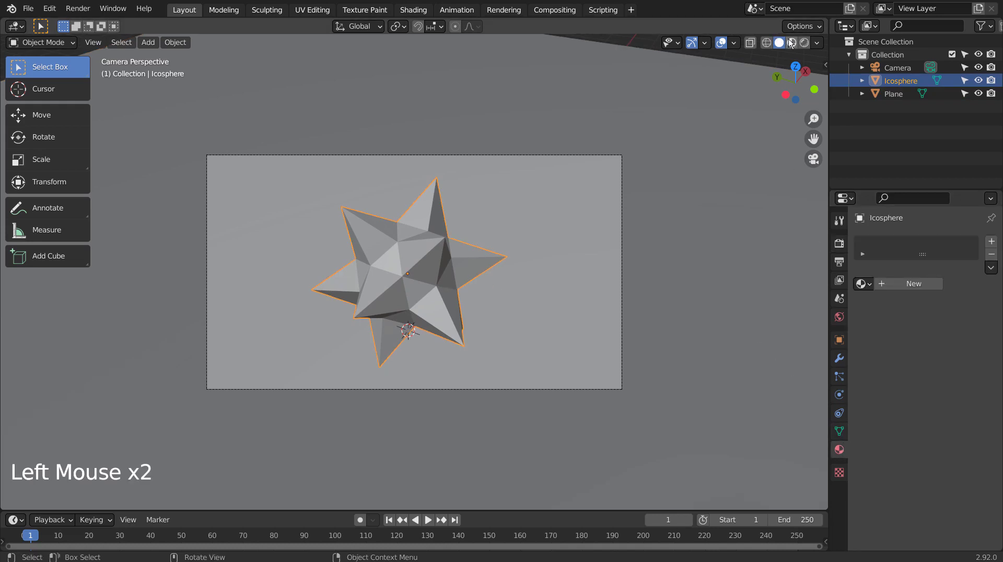
pyautogui.click(791, 42)
pyautogui.click(918, 286)
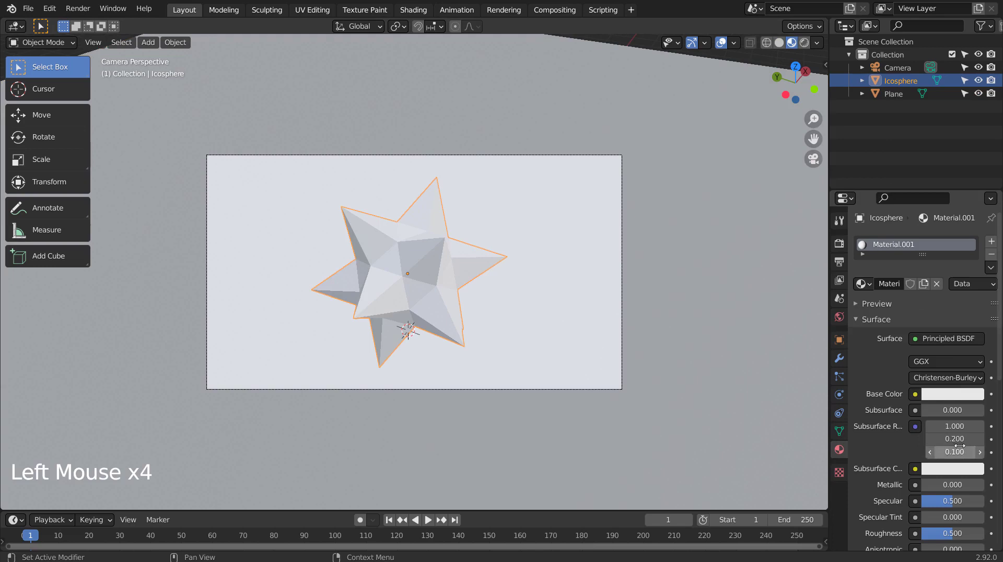
# - Set the star material's Base Color to saturated cyan, Metallic 0.810 and Roughness 0.475
pyautogui.click(952, 394)
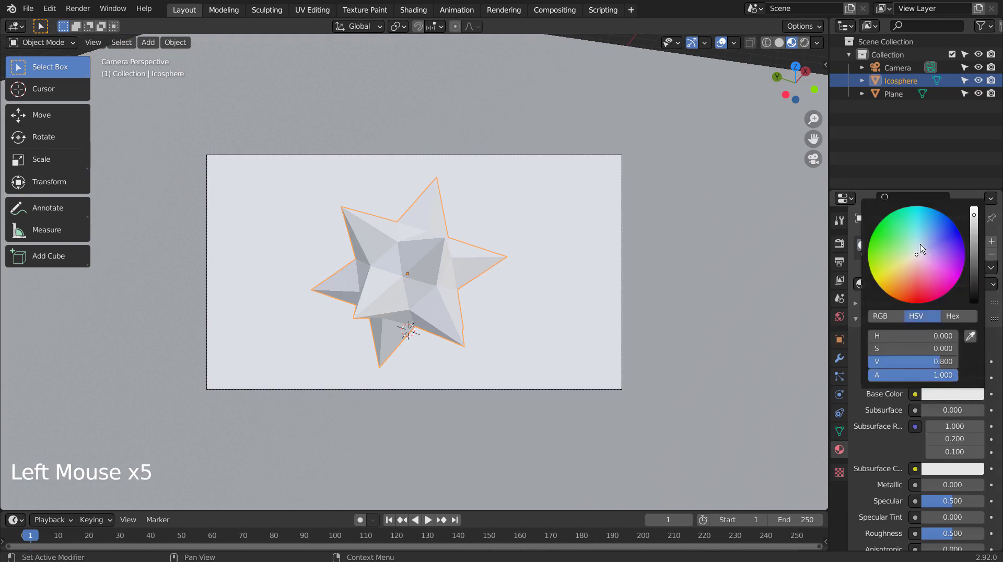
pyautogui.click(920, 249)
pyautogui.moveTo(935, 485); pyautogui.dragTo(981, 484)
pyautogui.moveTo(952, 533)
pyautogui.mouseDown()
pyautogui.moveTo(928, 533)
pyautogui.moveTo(951, 534)
pyautogui.mouseUp()
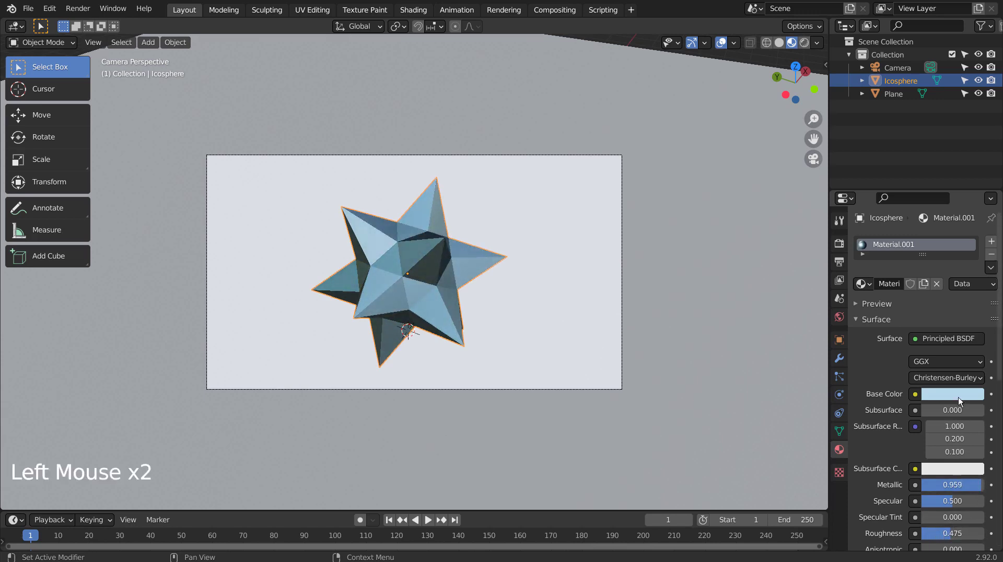
pyautogui.click(958, 397)
pyautogui.moveTo(918, 215); pyautogui.dragTo(922, 207)
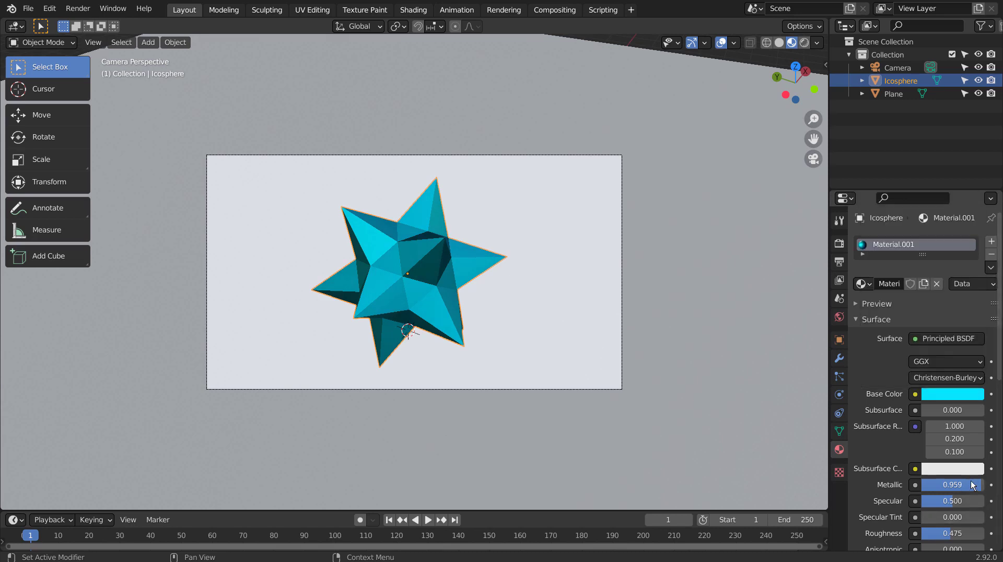
pyautogui.moveTo(972, 486); pyautogui.dragTo(963, 485)
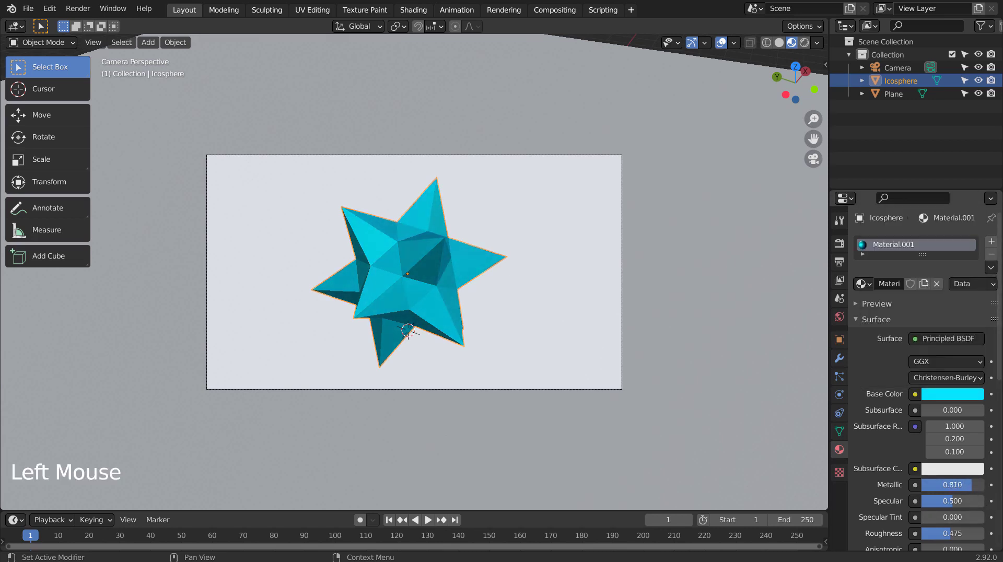
# - Assign Material.001 to the plane, make it single-user Material.002, and set Metallic 0.876, Roughness 0
pyautogui.click(521, 338)
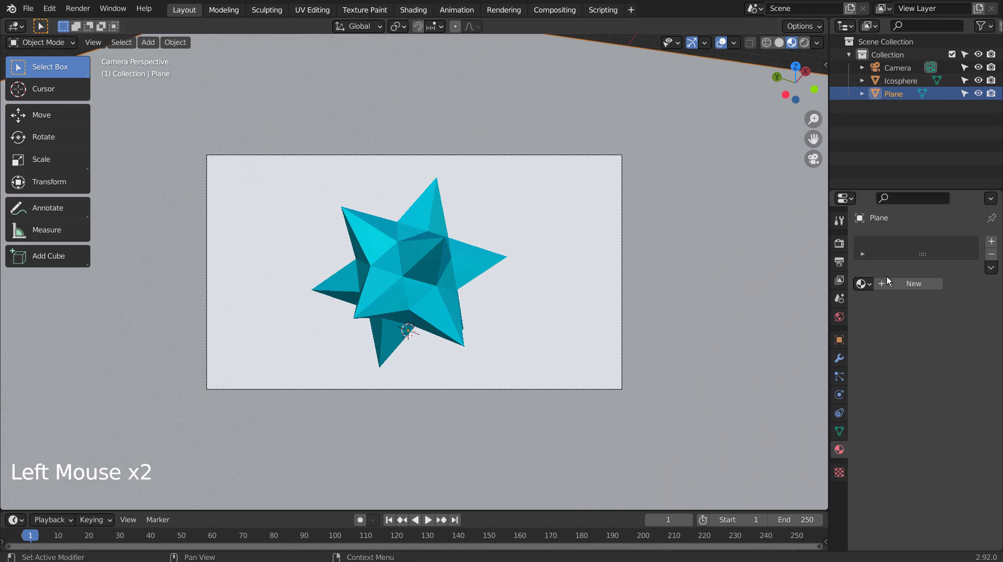
pyautogui.click(861, 283)
pyautogui.click(752, 316)
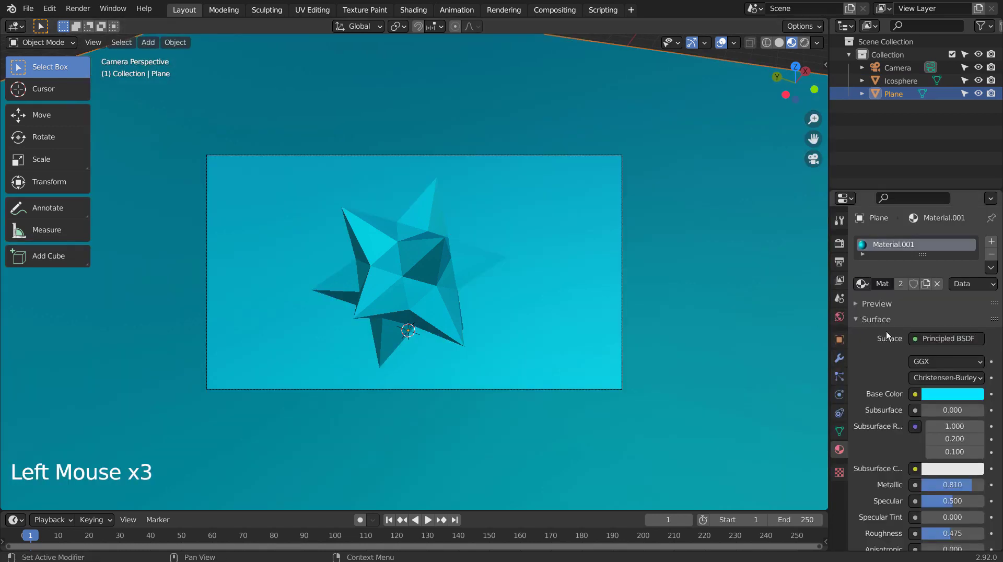
pyautogui.click(900, 284)
pyautogui.moveTo(964, 490); pyautogui.dragTo(968, 490)
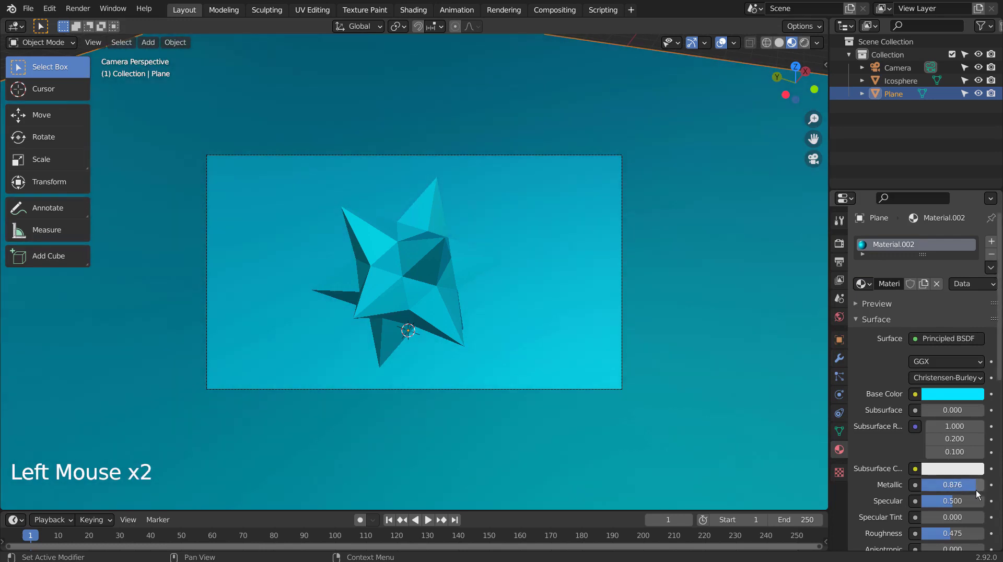
pyautogui.moveTo(951, 535); pyautogui.dragTo(922, 533)
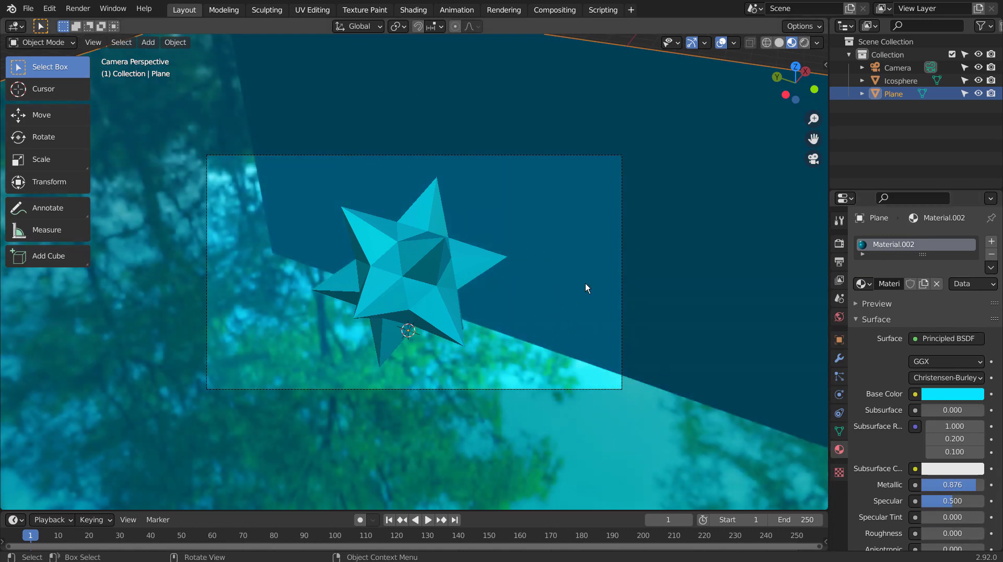
# - Set the plane's Roughness to 0.157 and its Base Color to pale blue, then reselect the star
pyautogui.click(779, 42)
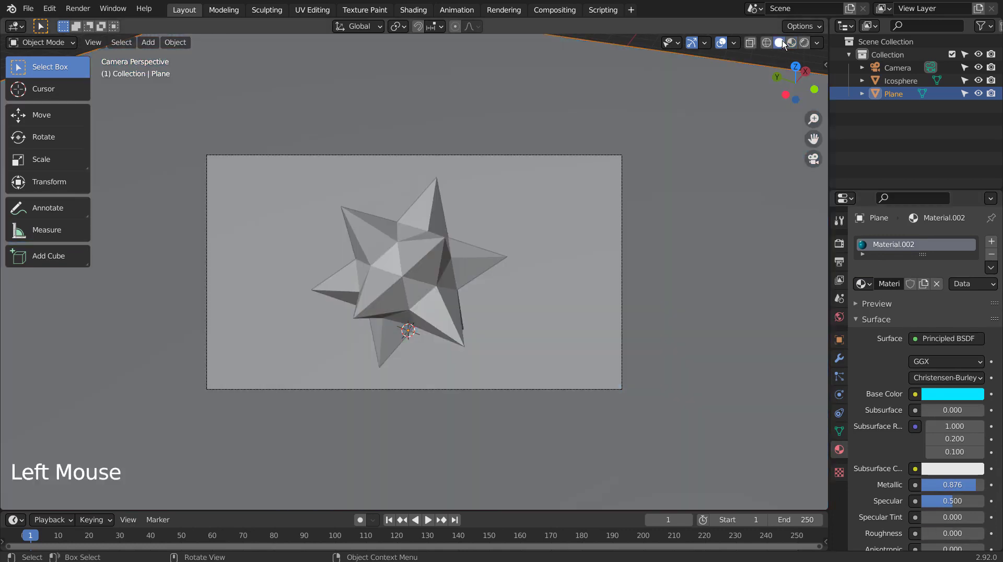
pyautogui.click(791, 44)
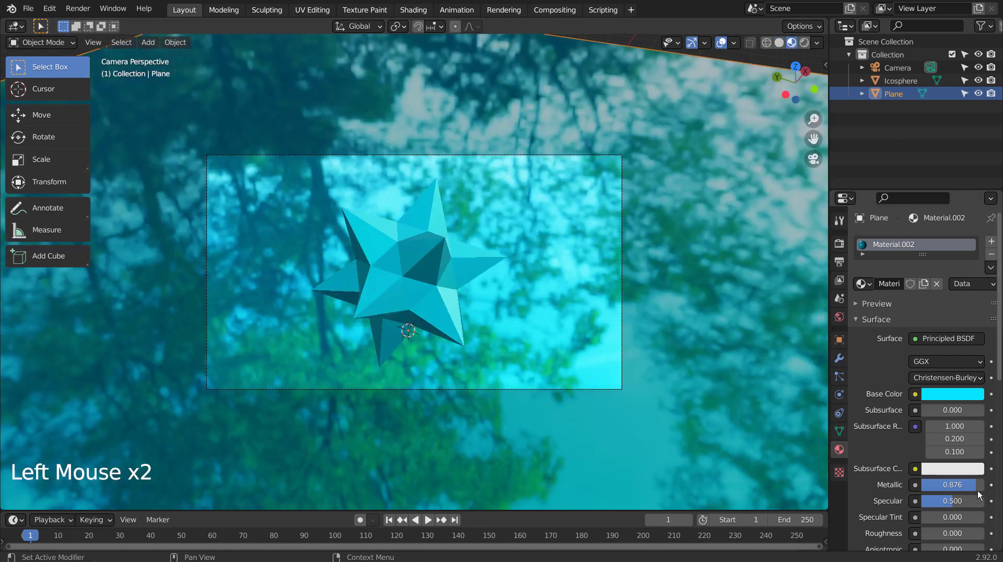
pyautogui.click(929, 533)
pyautogui.moveTo(929, 534); pyautogui.dragTo(939, 533)
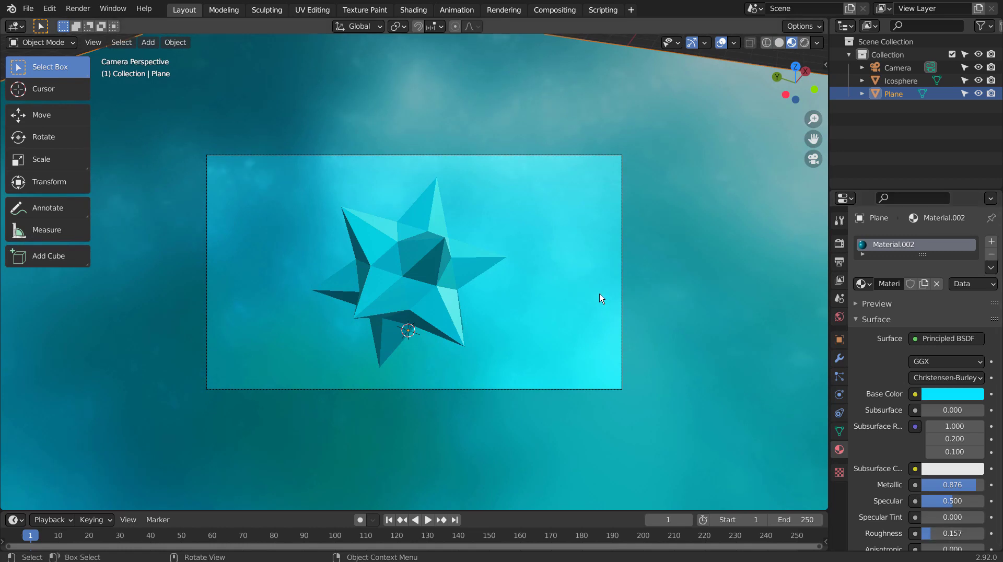
pyautogui.click(941, 394)
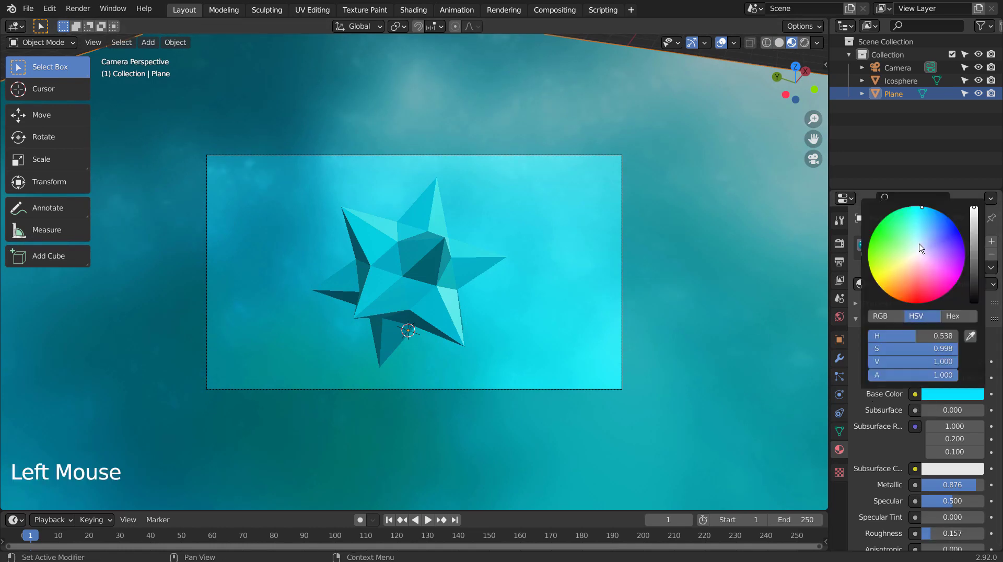
pyautogui.click(919, 244)
pyautogui.moveTo(920, 244); pyautogui.dragTo(924, 242)
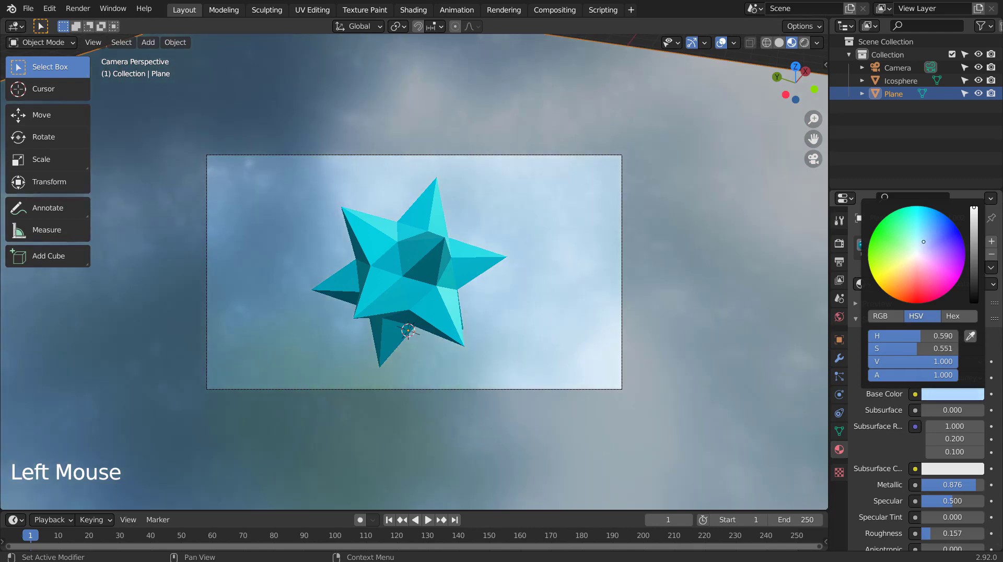
pyautogui.click(534, 242)
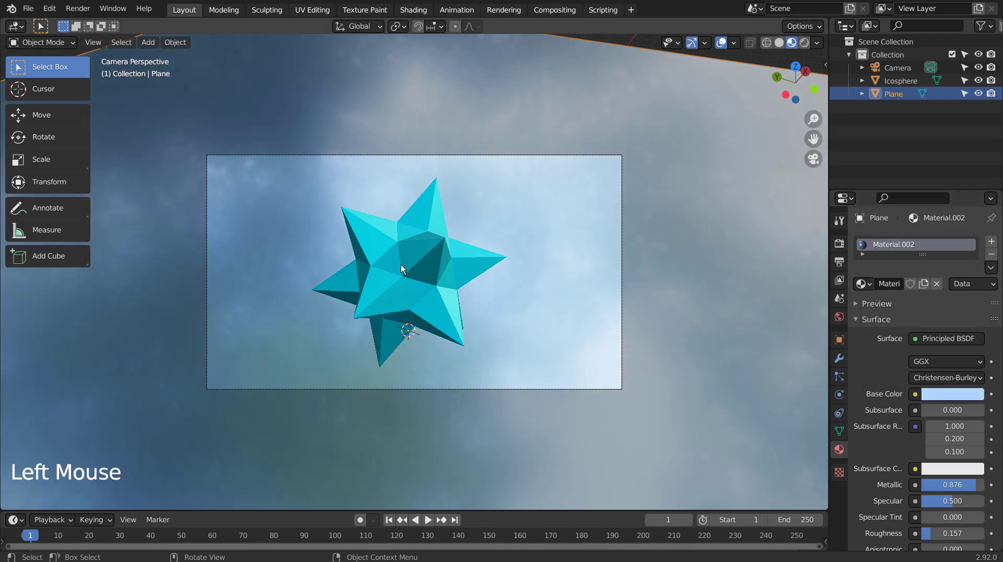
pyautogui.moveTo(538, 345)
pyautogui.mouseDown(button='middle')
pyautogui.moveTo(664, 283)
pyautogui.moveTo(702, 298)
pyautogui.moveTo(571, 314)
pyautogui.moveTo(509, 269)
pyautogui.moveTo(520, 292)
pyautogui.mouseUp(button='middle')
# - Switch to Front Orthographic view and select the star icosphere, ready to duplicate it
pyautogui.press('KP_3')
pyautogui.press('KP_3')
pyautogui.press('KP_3')
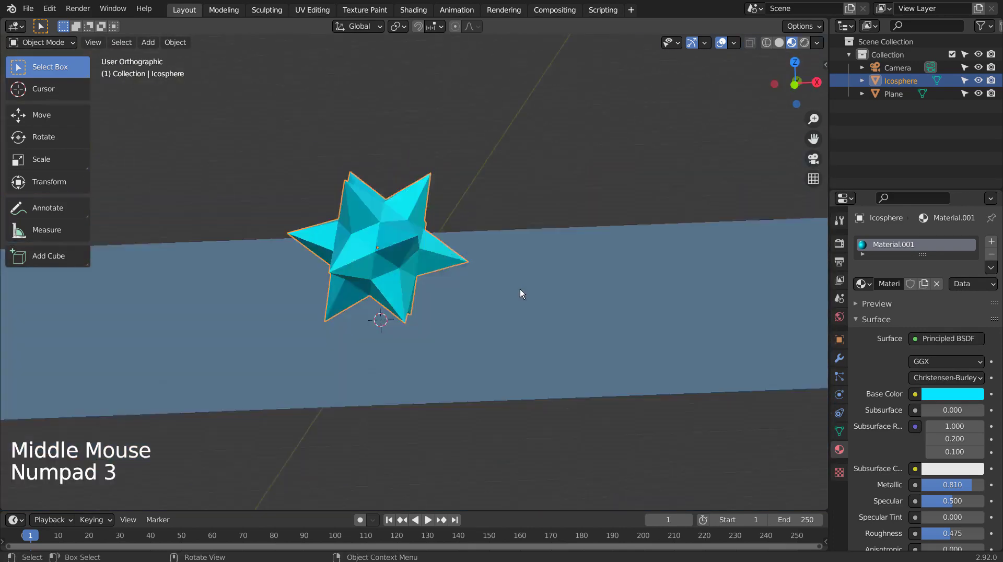
pyautogui.press('KP_1')
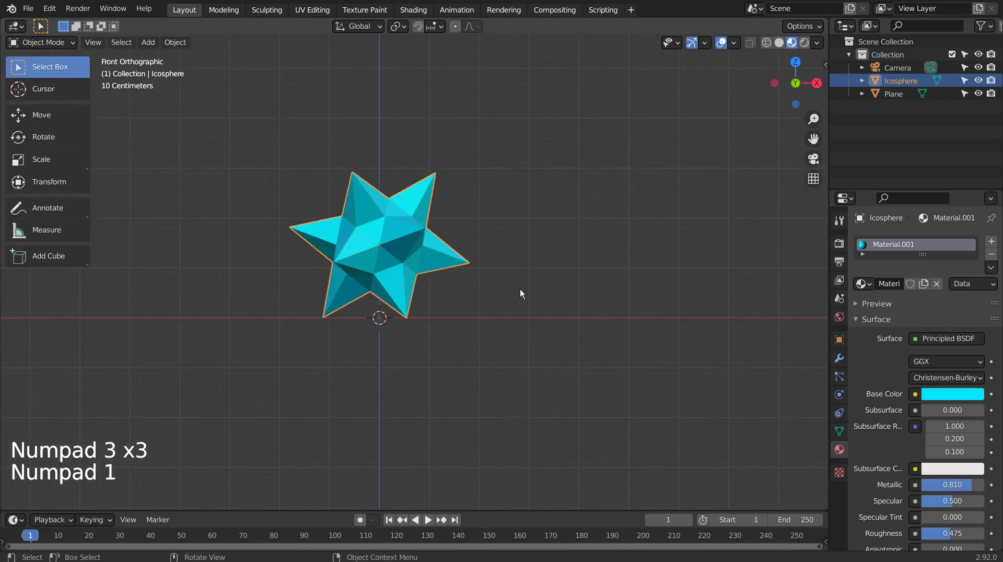
pyautogui.moveTo(519, 289); pyautogui.dragTo(281, 320, button='middle')
pyautogui.press('KP_1')
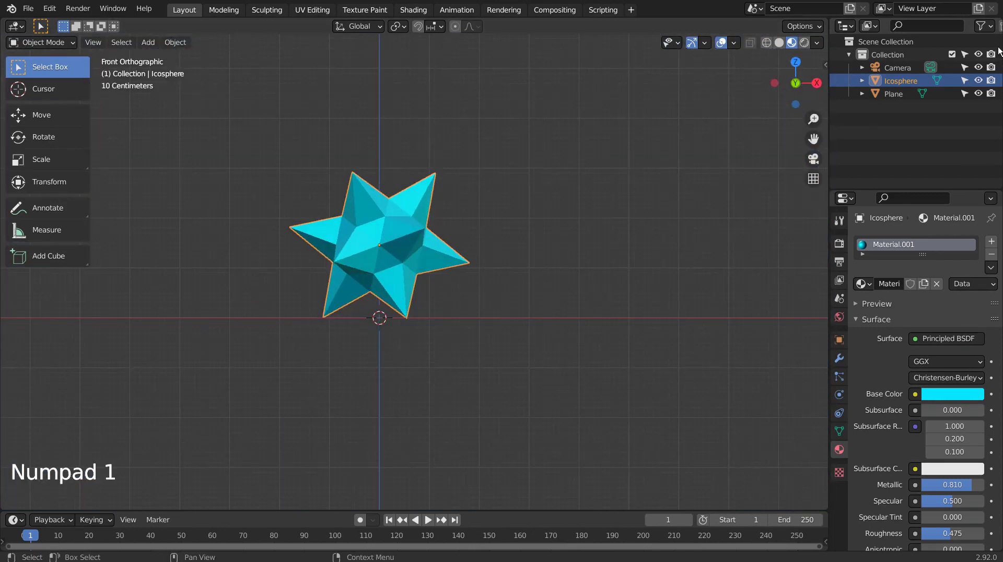
pyautogui.click(903, 94)
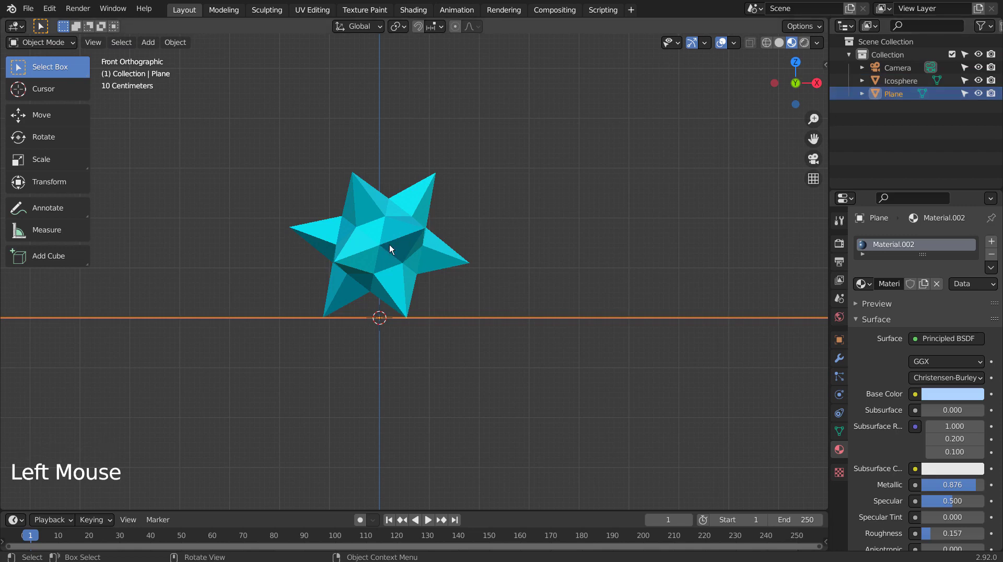
pyautogui.click(443, 248)
pyautogui.press('shift')
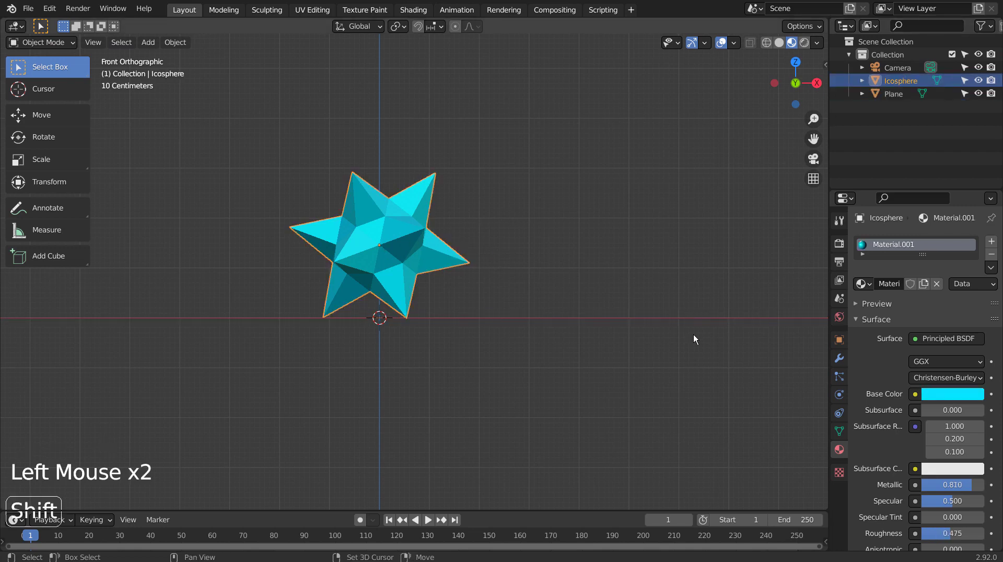
# - Duplicate the icosphere star as Icosphere.001 and give it a Wireframe modifier with 0.01 m thickness
pyautogui.hotkey('shift', 'd')
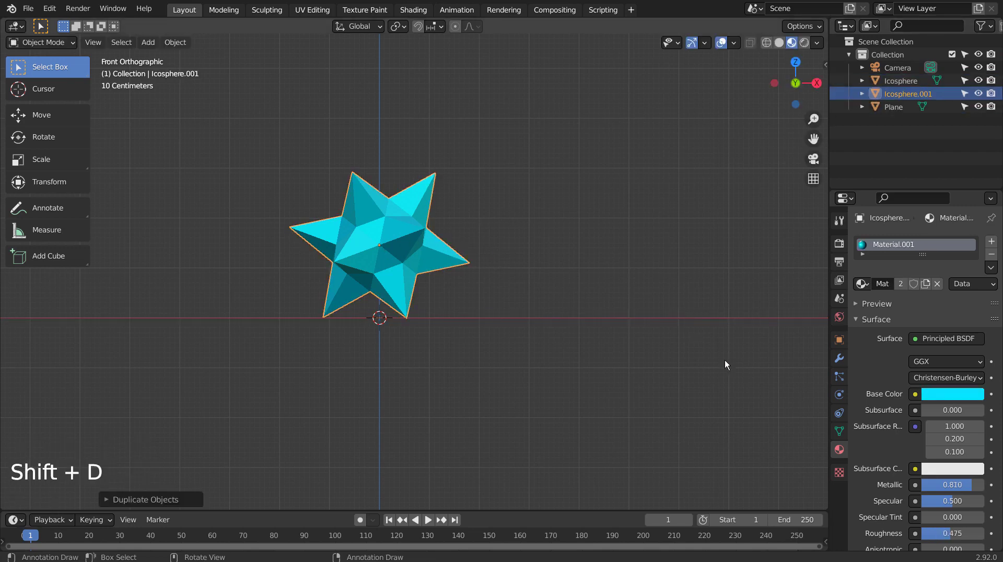
pyautogui.click(840, 355)
pyautogui.click(837, 357)
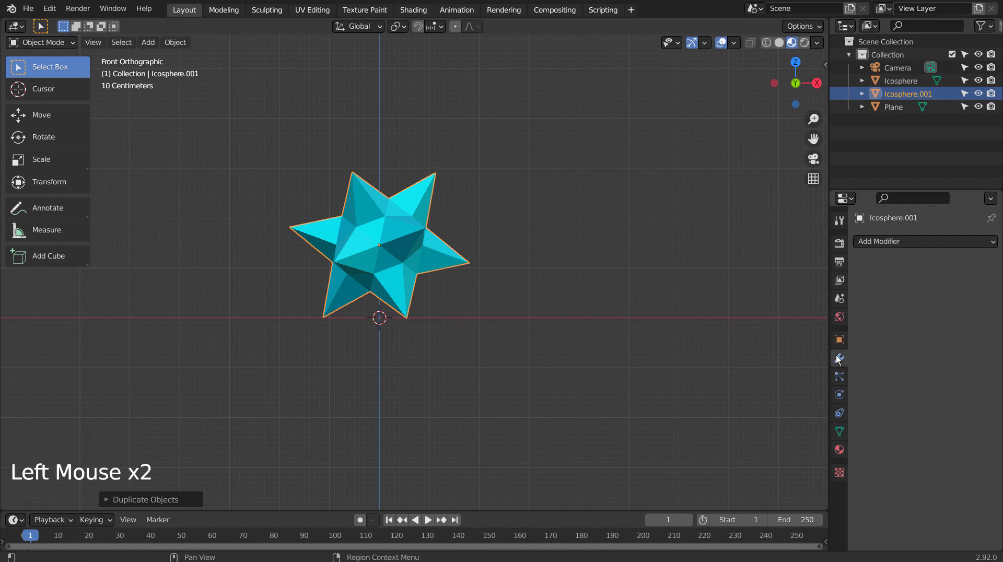
pyautogui.click(910, 239)
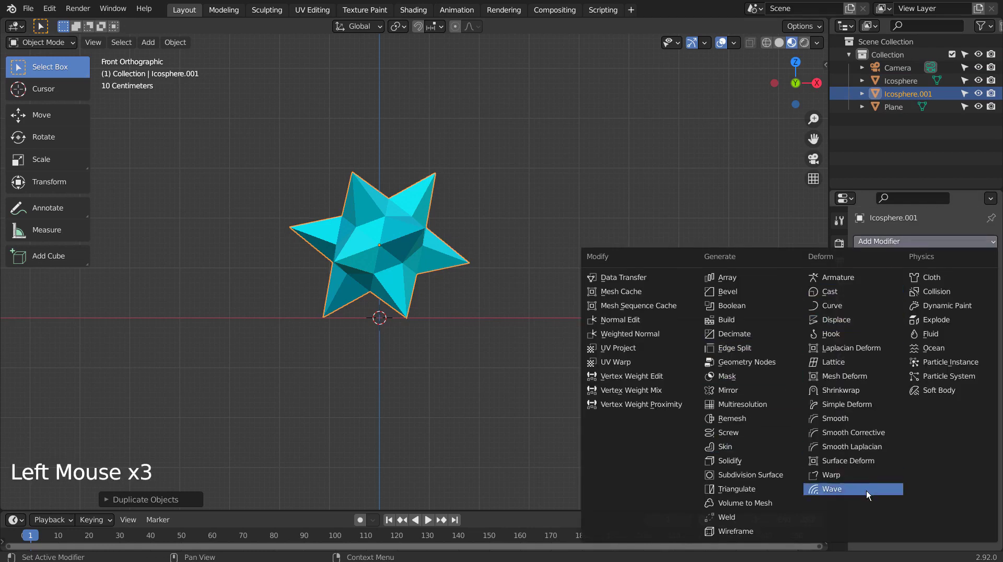
pyautogui.click(749, 530)
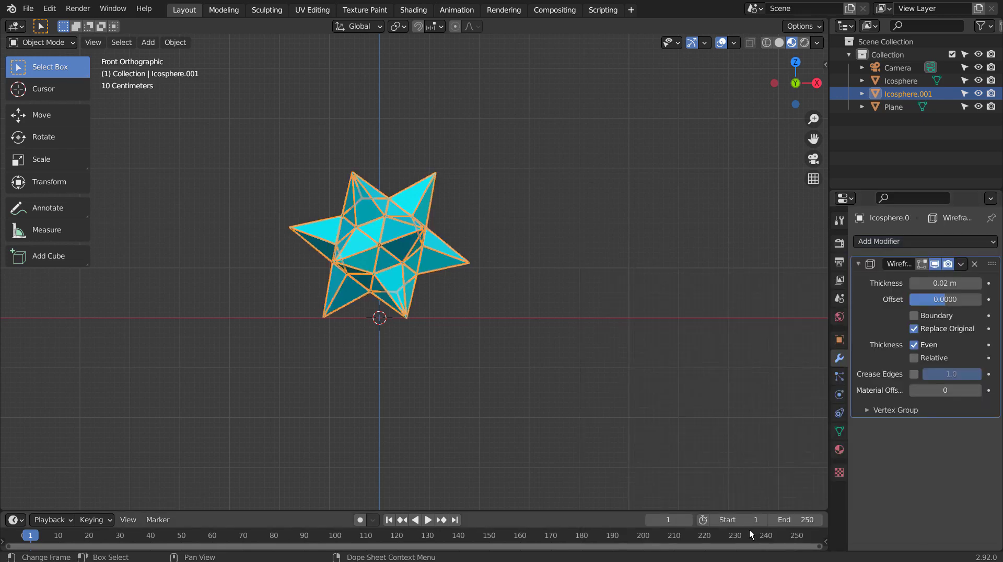
pyautogui.click(952, 283)
pyautogui.press('BackSpace')
pyautogui.press('BackSpace')
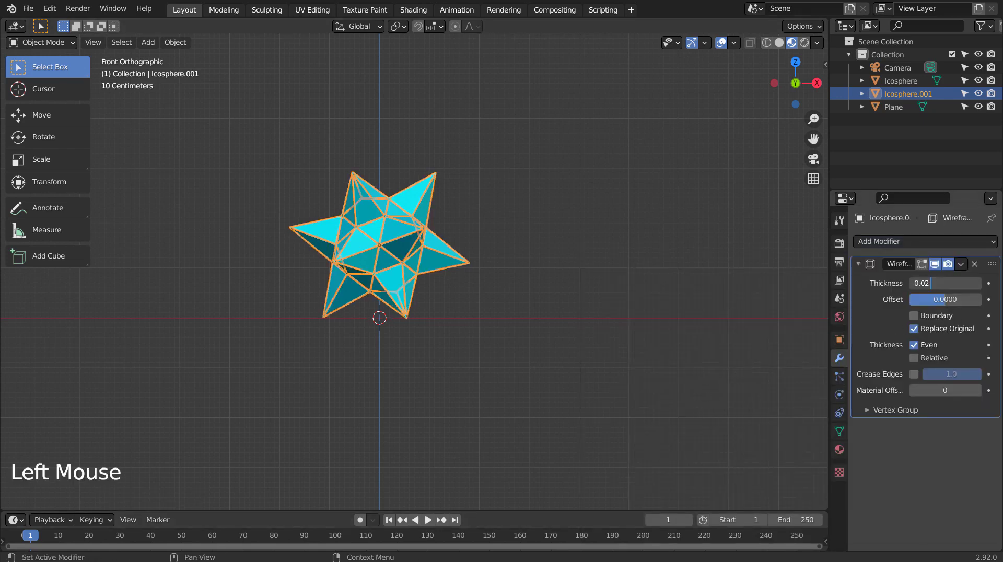
pyautogui.write('1')
pyautogui.press('Return')
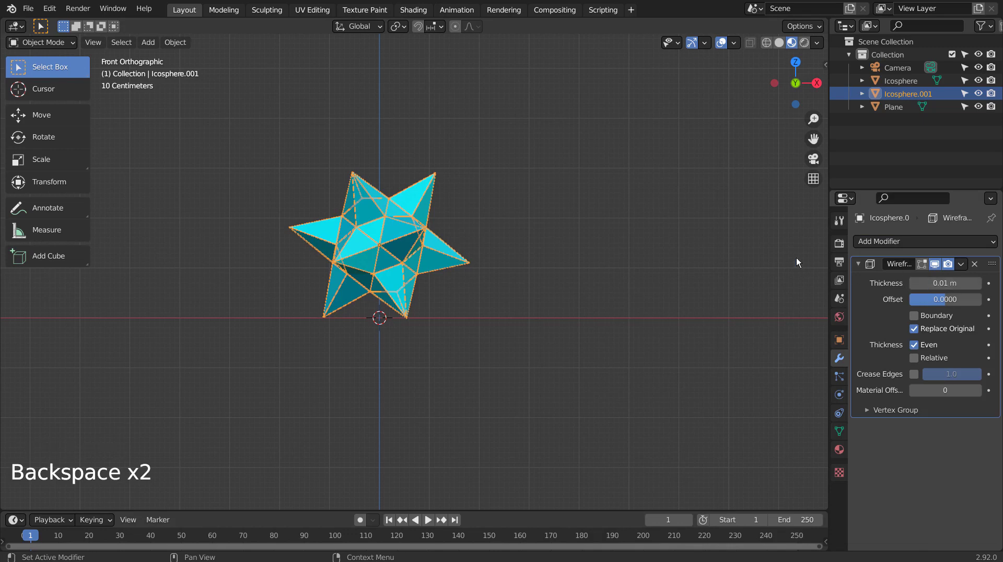
# - Check the mesh in edit mode, orbit over the ground, and select the original Icosphere star
pyautogui.press('Tab')
pyautogui.scroll(5, 532, 222)
pyautogui.press('Tab')
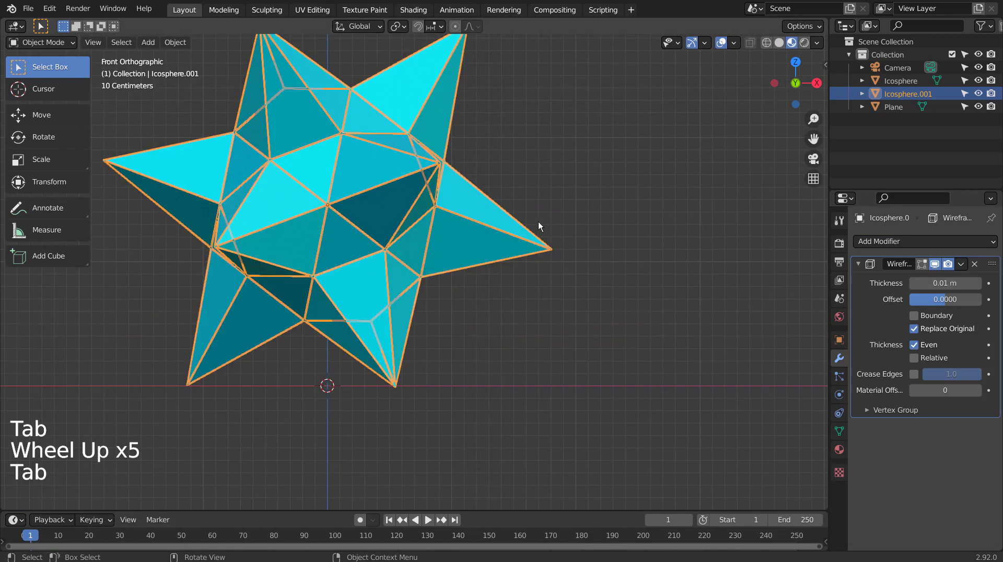
pyautogui.moveTo(538, 221); pyautogui.dragTo(565, 175, button='middle')
pyautogui.click(524, 180)
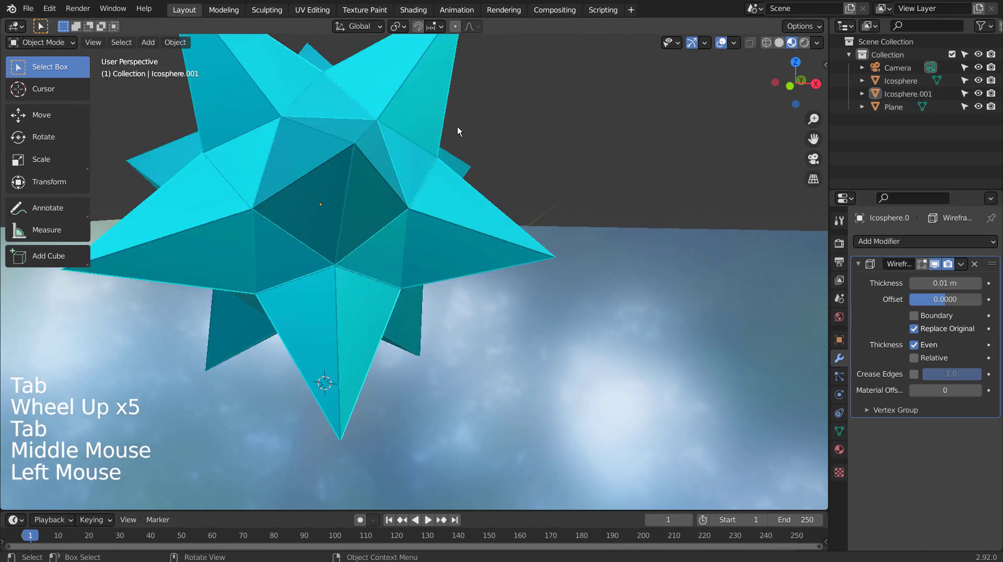
pyautogui.click(446, 115)
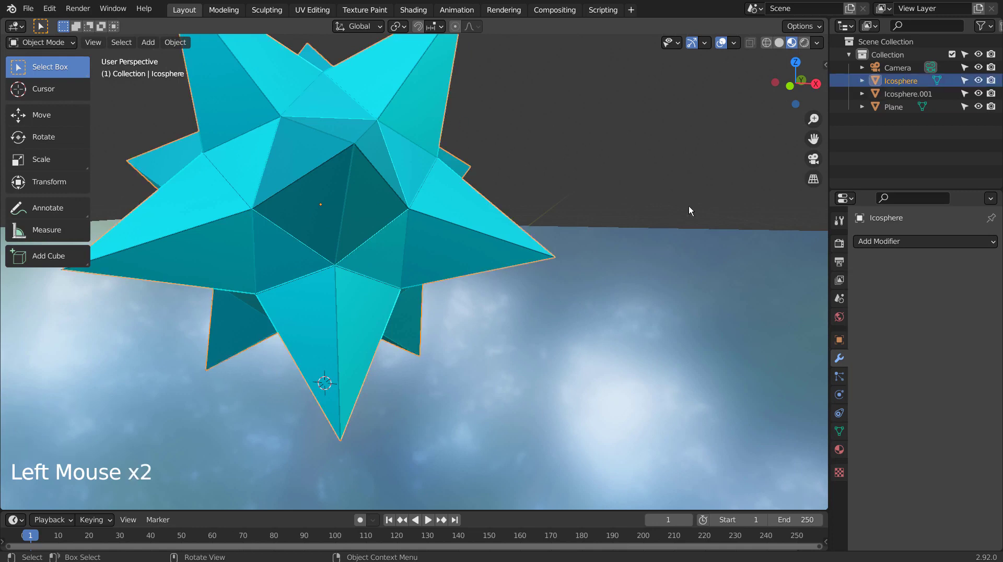
# - Make the star's cyan material single-user, try a black base colour, then undo the changes
pyautogui.click(839, 448)
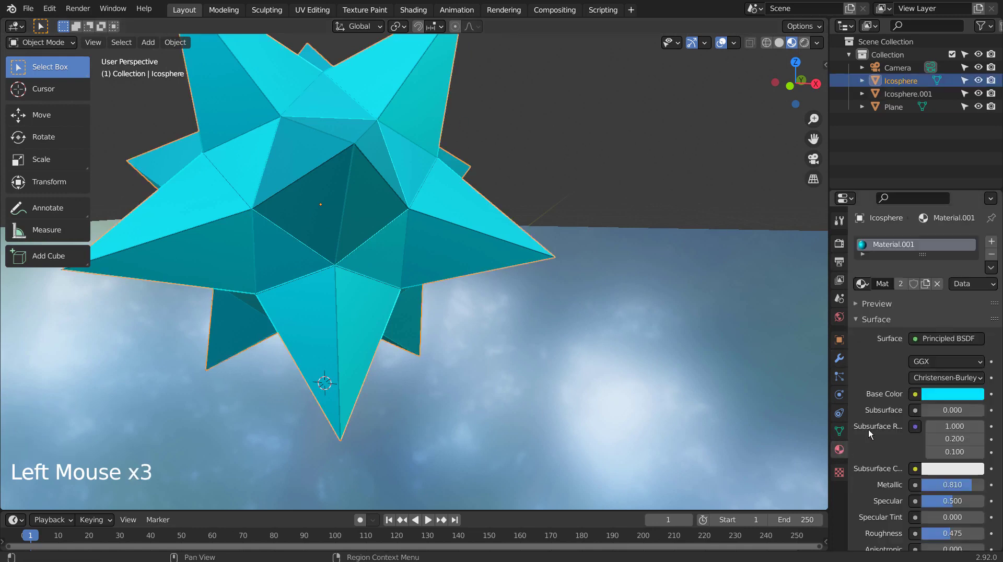
pyautogui.click(906, 272)
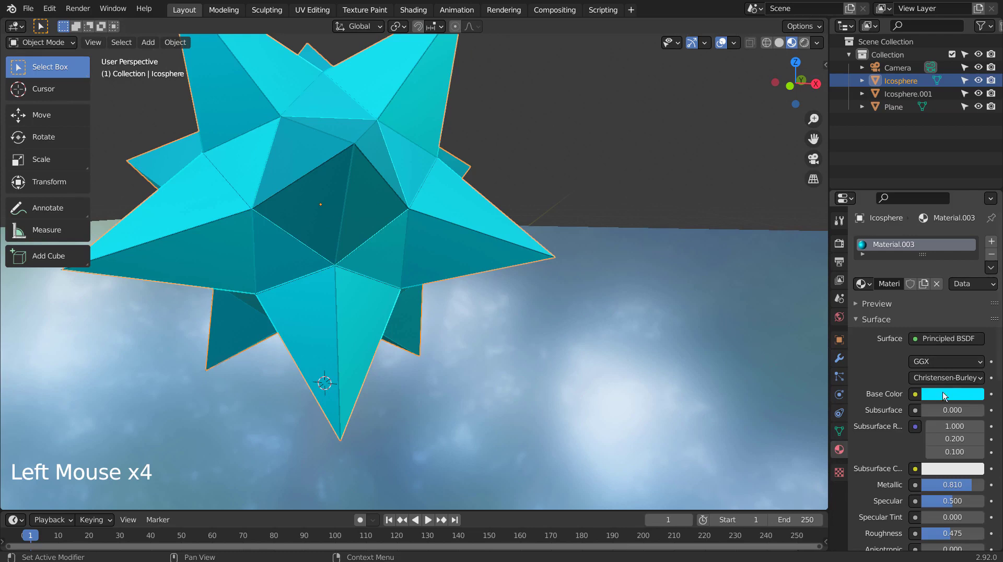
pyautogui.click(942, 393)
pyautogui.moveTo(967, 247); pyautogui.dragTo(960, 304)
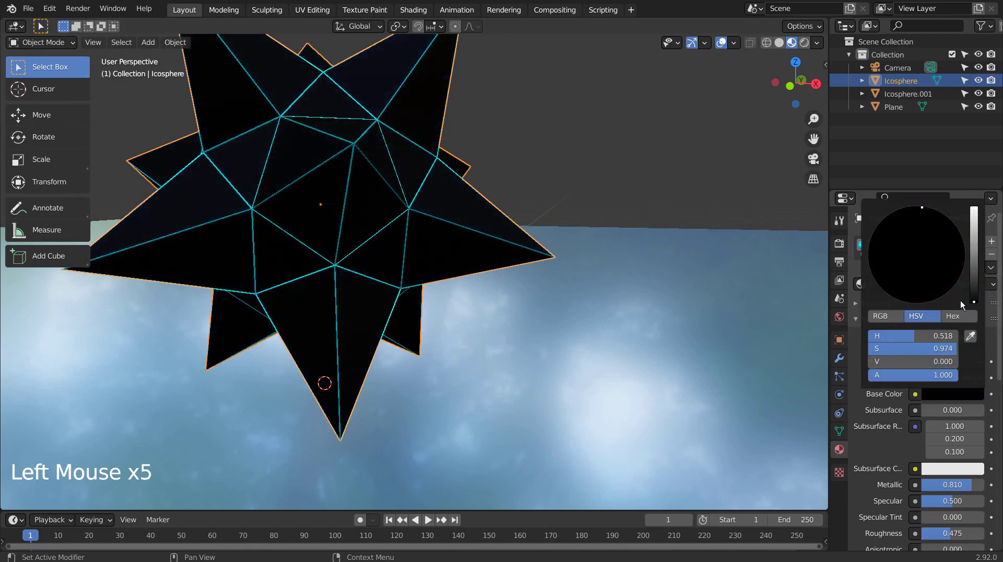
pyautogui.hotkey('ctrl', 'z')
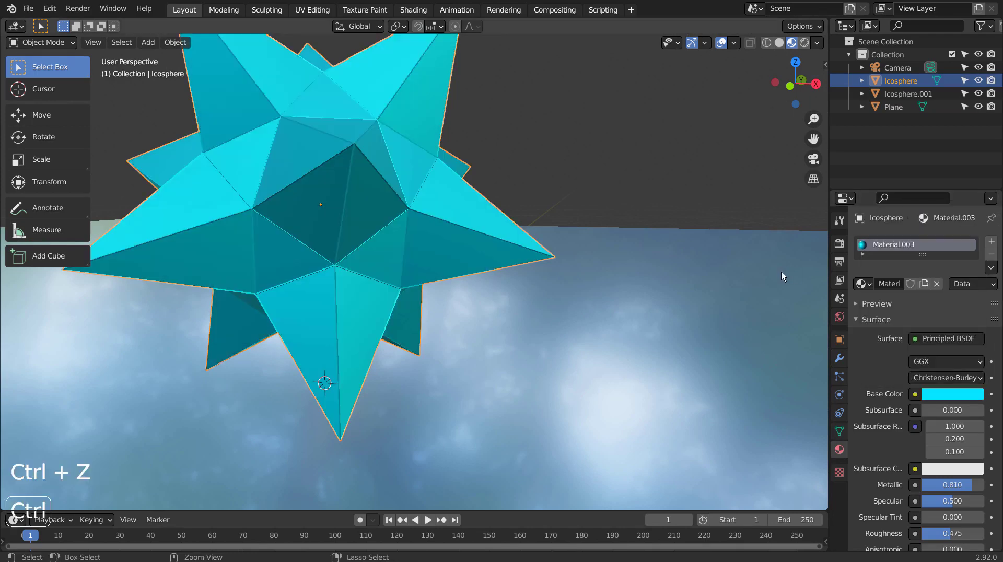
pyautogui.hotkey('ctrl', 'z')
# - Switch the selection back to the wireframe copy Icosphere.001
pyautogui.click(447, 152)
pyautogui.click(444, 151)
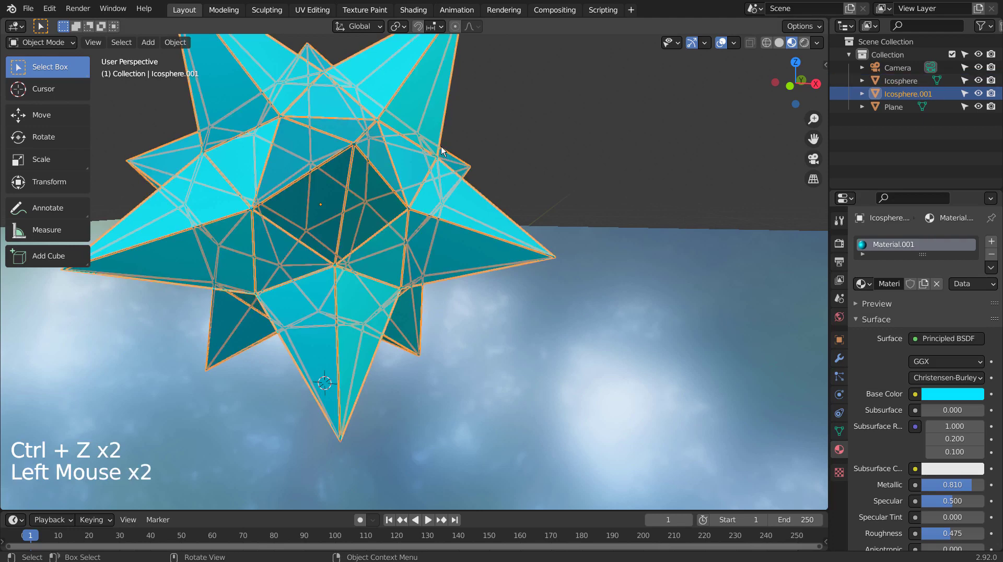
pyautogui.click(441, 151)
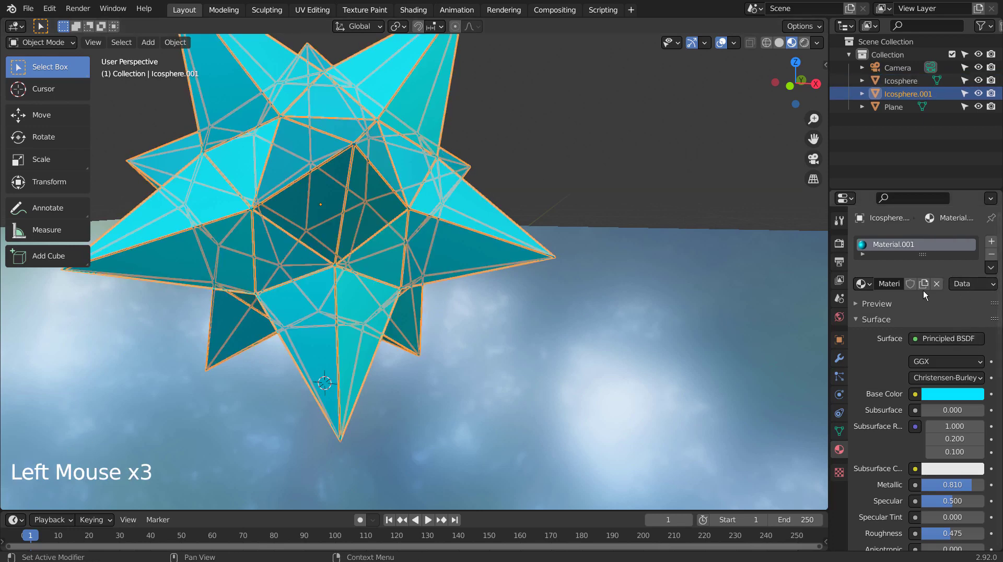
# - Orbit around the star and select the wireframe copy Icosphere.001 in the outliner
pyautogui.scroll(4, 923, 313)
pyautogui.click(572, 150)
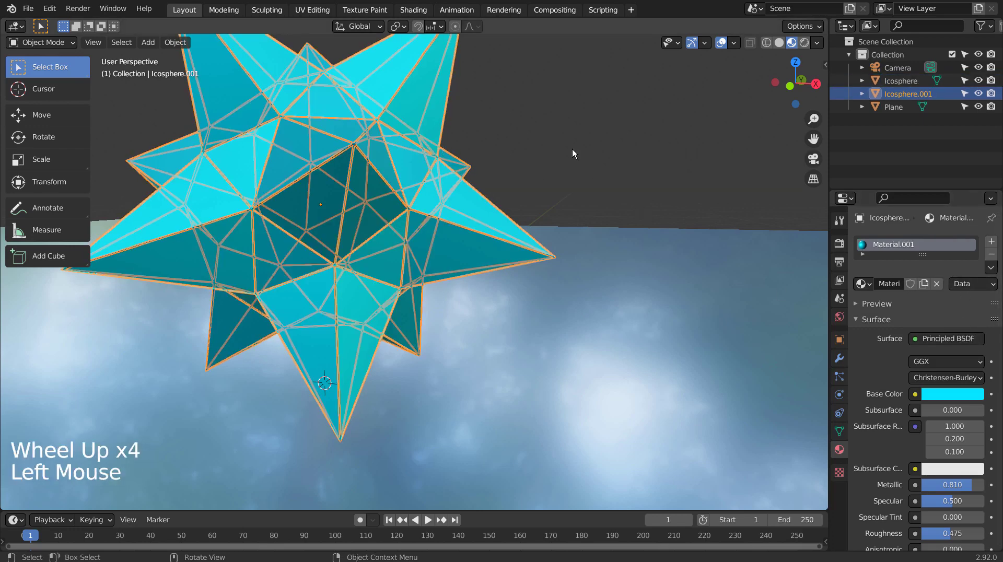
pyautogui.moveTo(572, 150); pyautogui.dragTo(536, 183, button='middle')
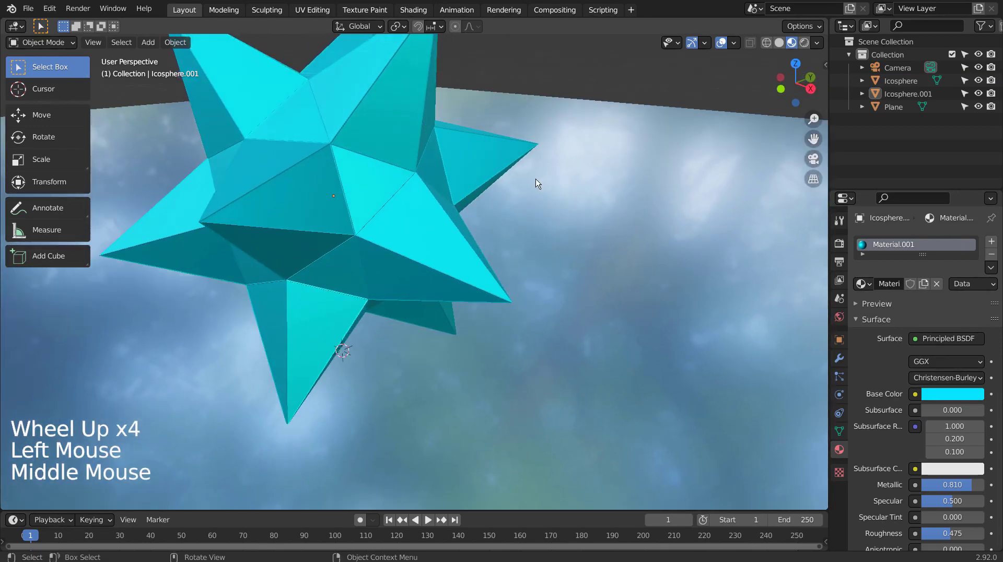
pyautogui.click(418, 172)
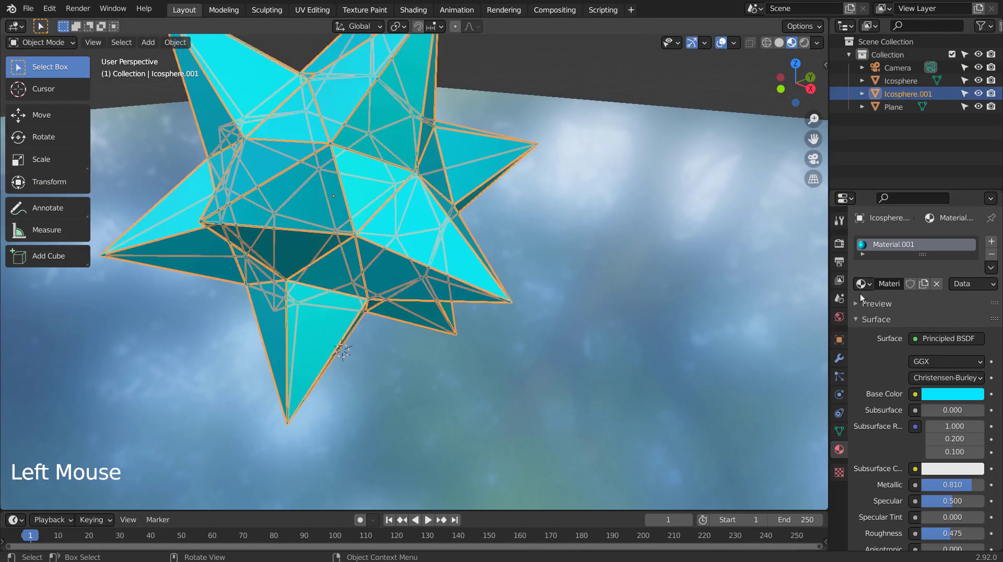
pyautogui.click(897, 80)
pyautogui.click(897, 92)
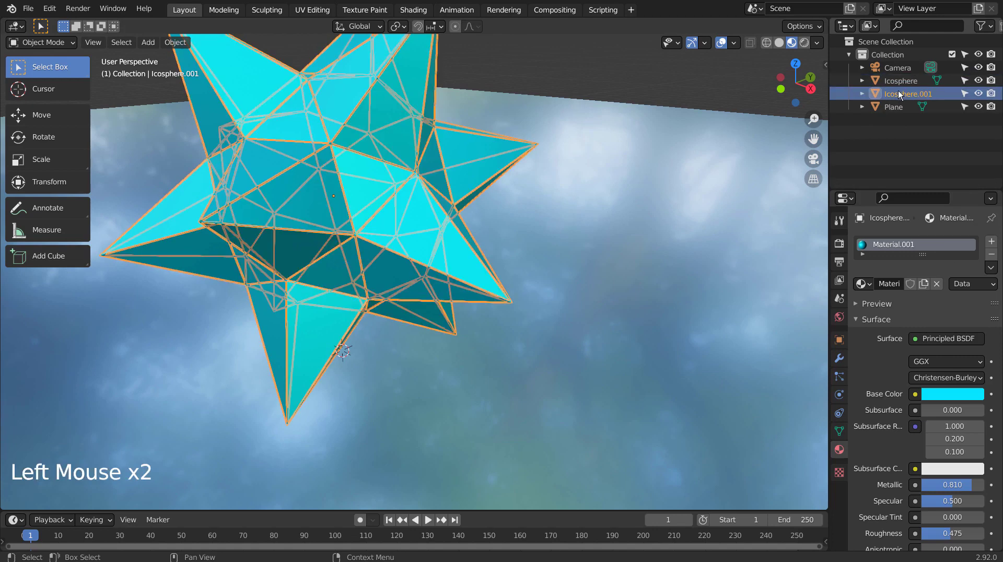
# - Darken the wireframe material's base colour to a dark teal (Value about 0.112)
pyautogui.click(942, 396)
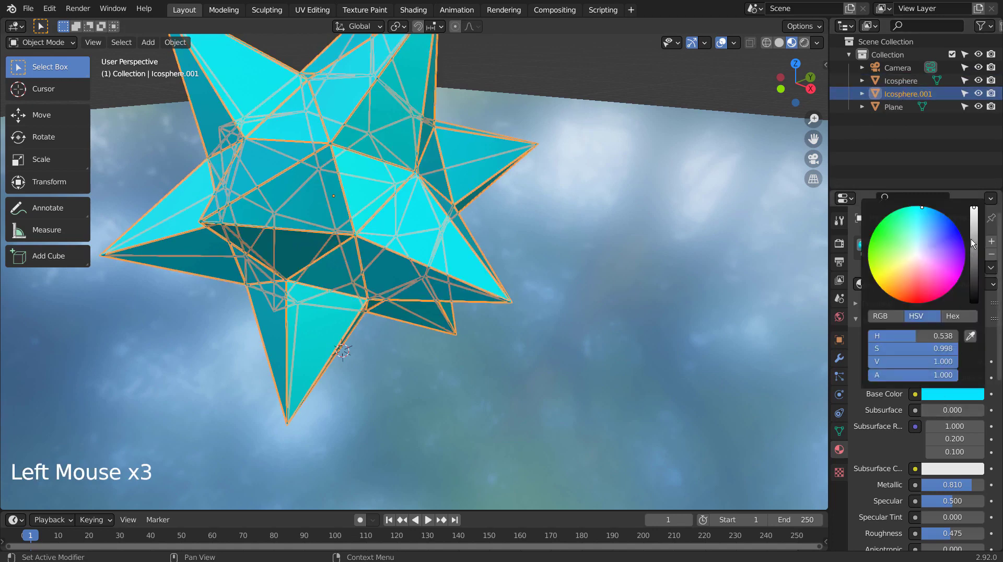
pyautogui.moveTo(973, 244); pyautogui.dragTo(974, 274)
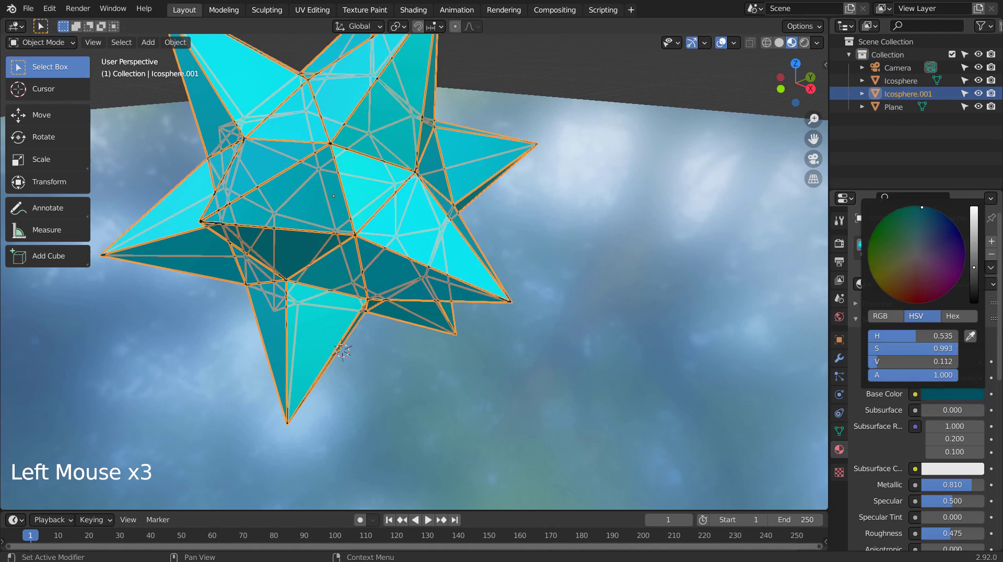
pyautogui.click(622, 90)
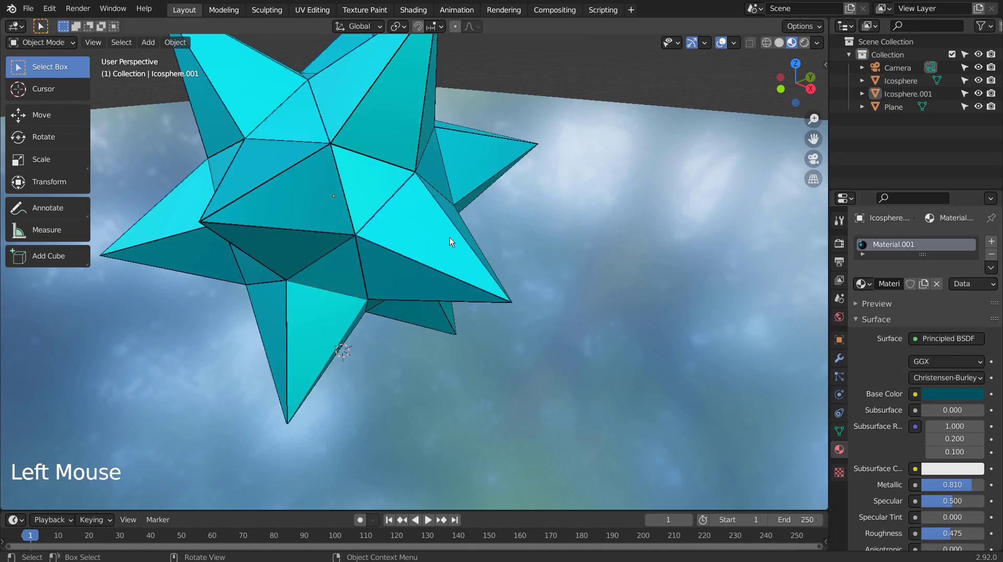
pyautogui.press('Tab')
pyautogui.press('Tab')
# - View the scene through the camera with Rendered viewport shading
pyautogui.scroll(-4, 501, 270)
pyautogui.moveTo(499, 270); pyautogui.dragTo(656, 283, button='middle')
pyautogui.press('KP_0')
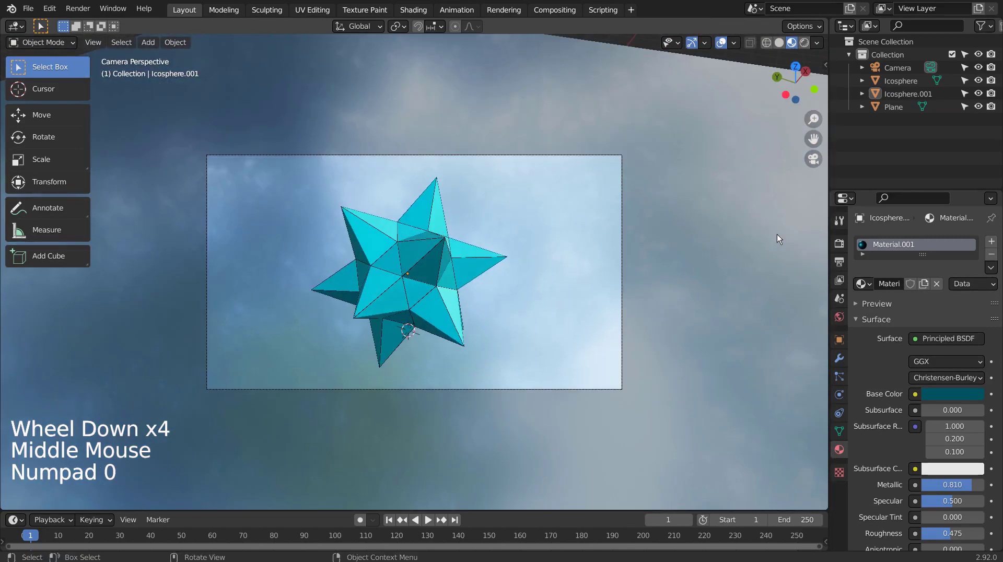
pyautogui.click(804, 44)
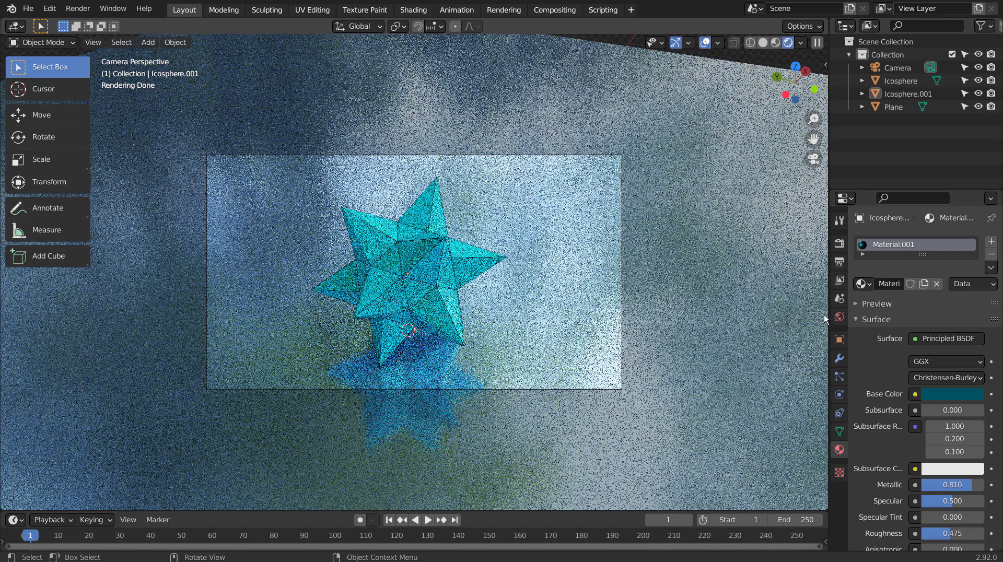
# - Set the world colour to a Sky Texture with Sun Intensity 0.5 and Strength 0.2
pyautogui.click(839, 317)
pyautogui.click(921, 320)
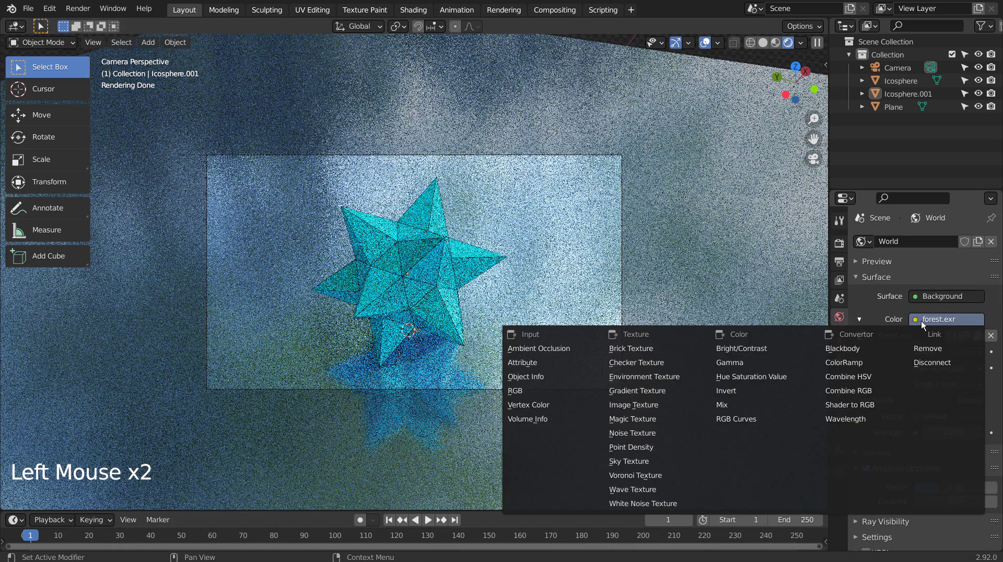
pyautogui.click(659, 461)
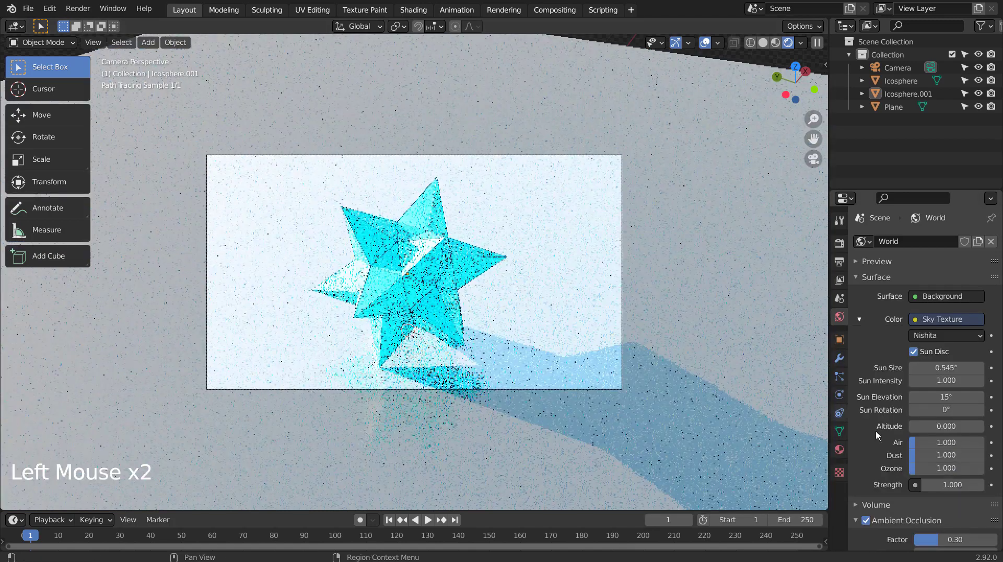
pyautogui.click(951, 376)
pyautogui.write('0.5')
pyautogui.press('Return')
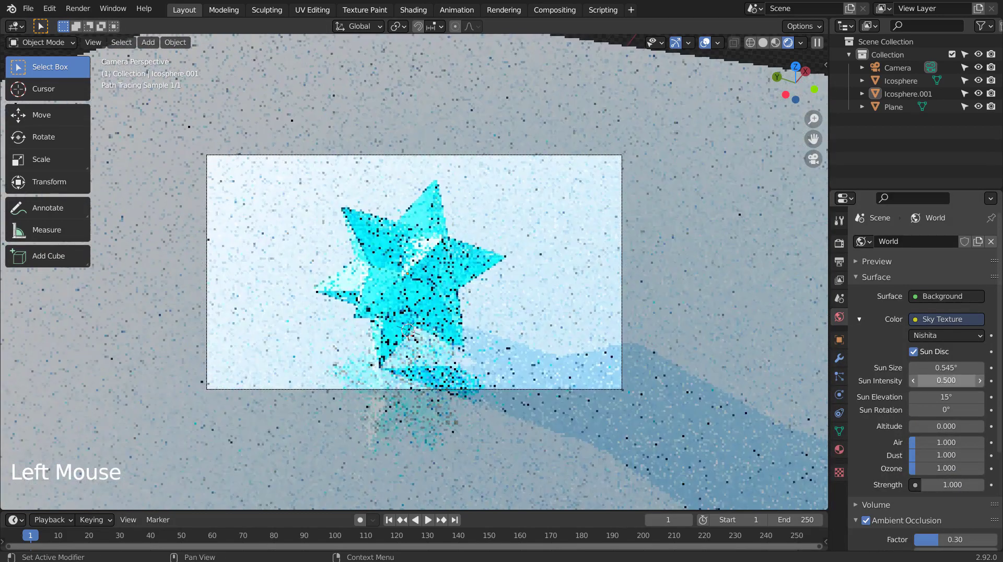
pyautogui.doubleClick(940, 484)
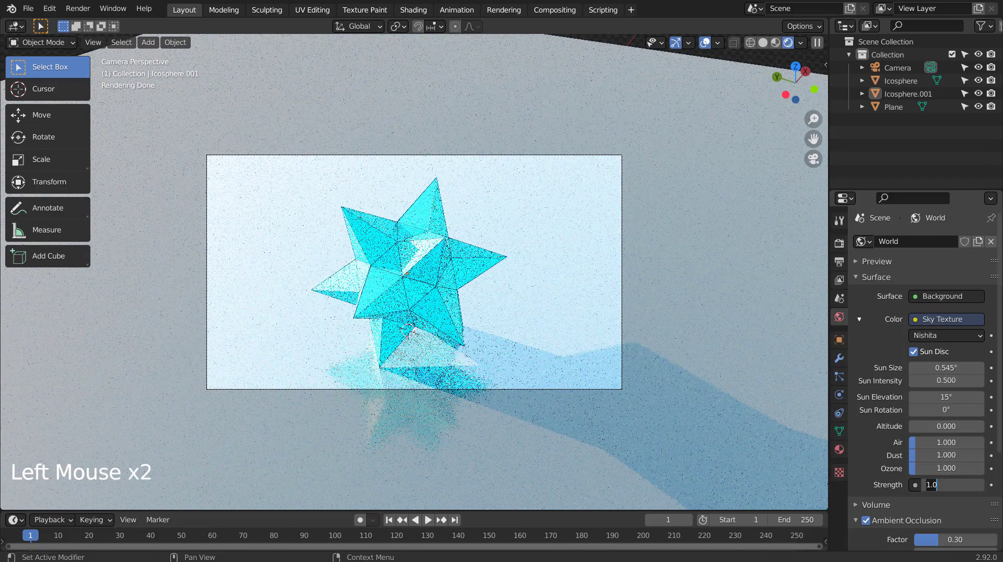
pyautogui.write('0.2')
pyautogui.press('Return')
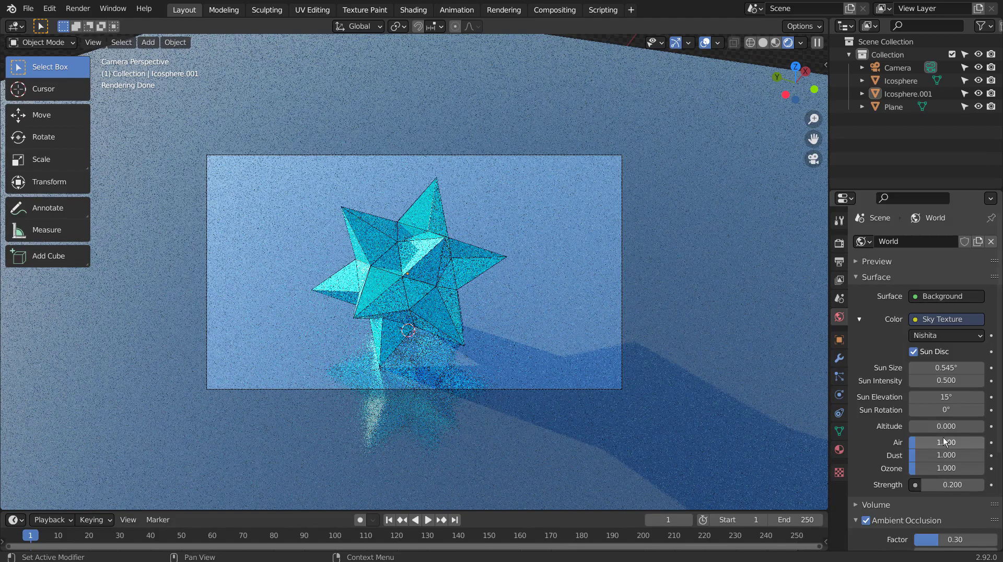
# - Set the sky's sun elevation to 25°, after first trying 45°
pyautogui.click(946, 397)
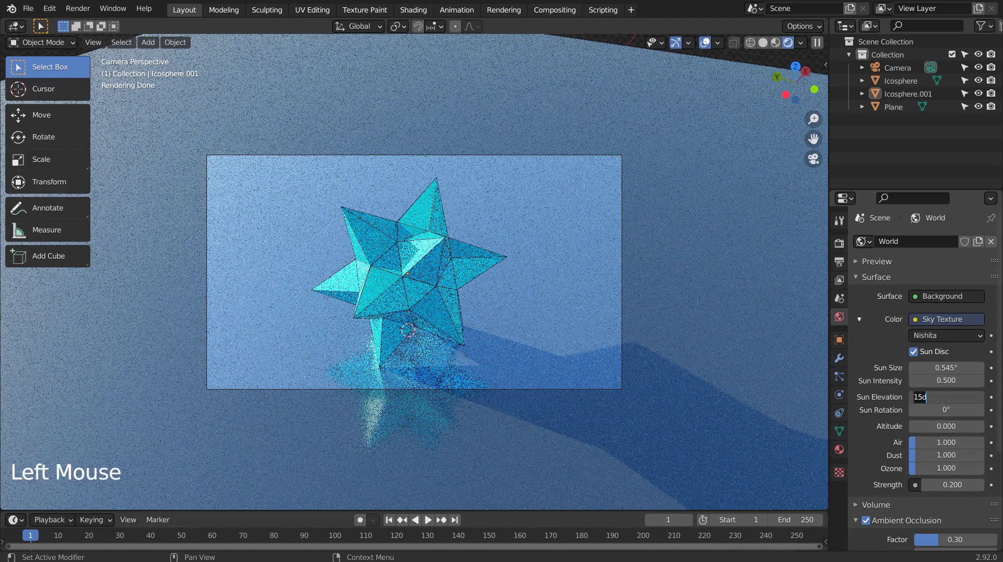
pyautogui.write('45')
pyautogui.press('Return')
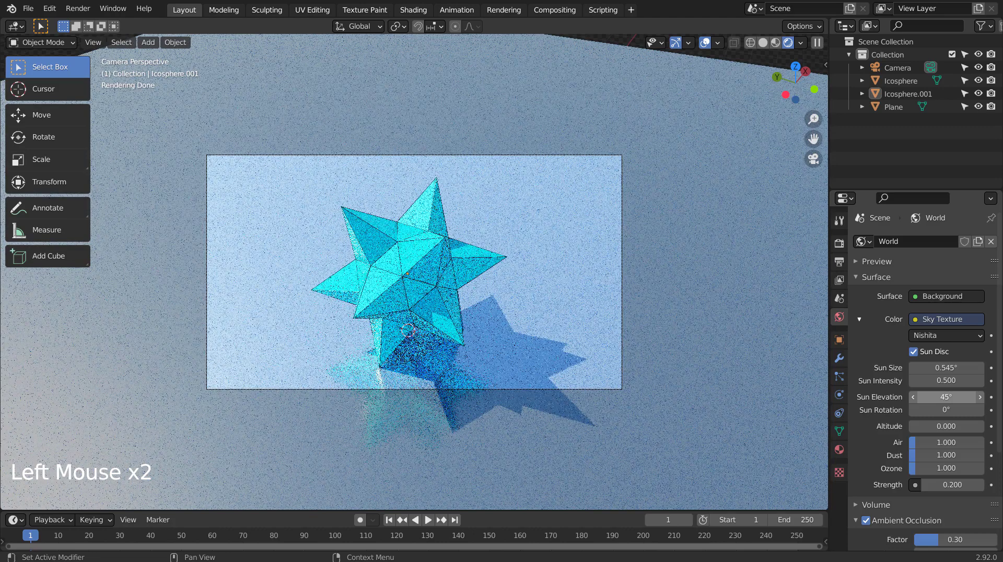
pyautogui.click(945, 397)
pyautogui.write('25')
pyautogui.press('Return')
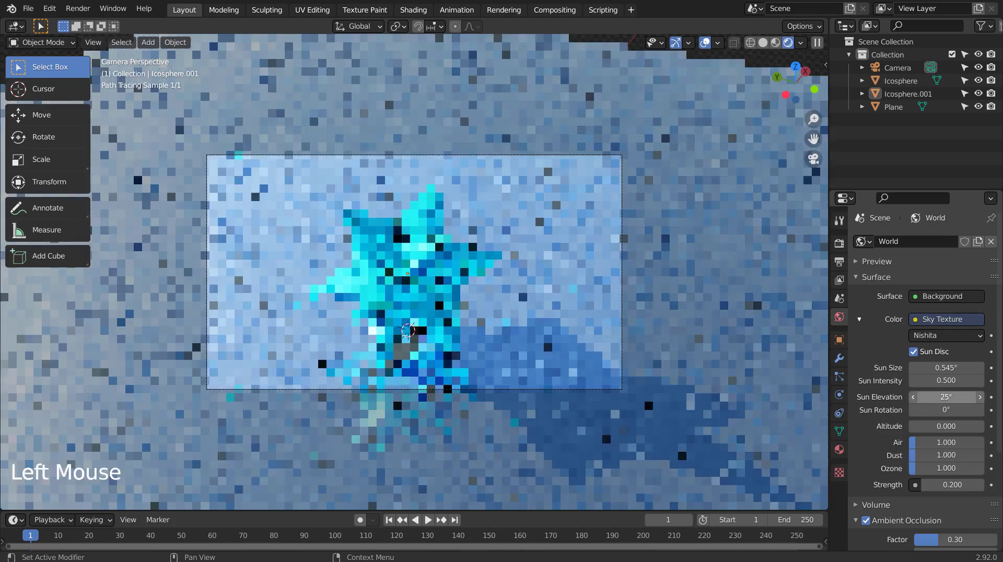
# - Try sun rotations of 90°, 180° and 270°, settling on 180°
pyautogui.doubleClick(946, 410)
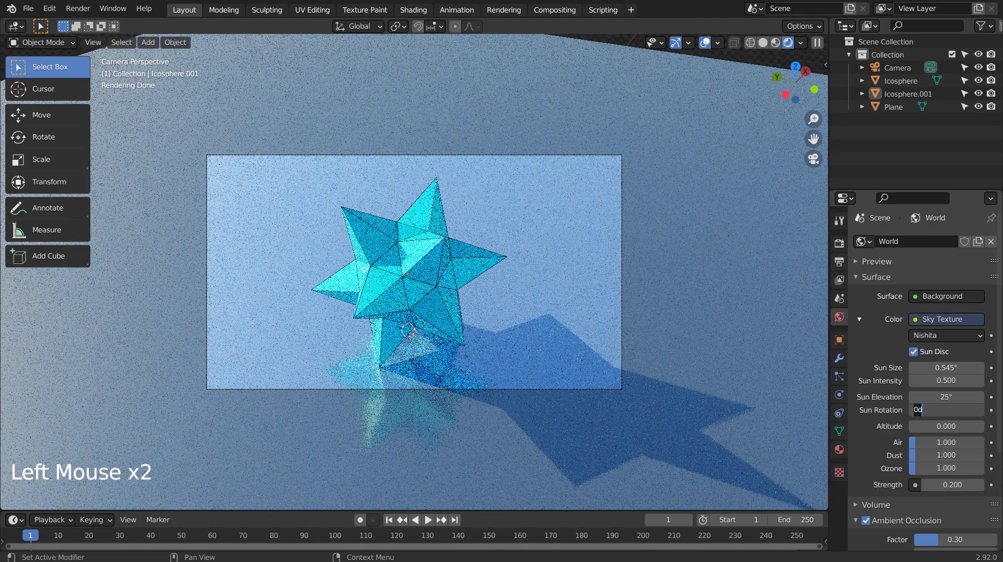
pyautogui.write('9')
pyautogui.press('Return')
pyautogui.click(947, 410)
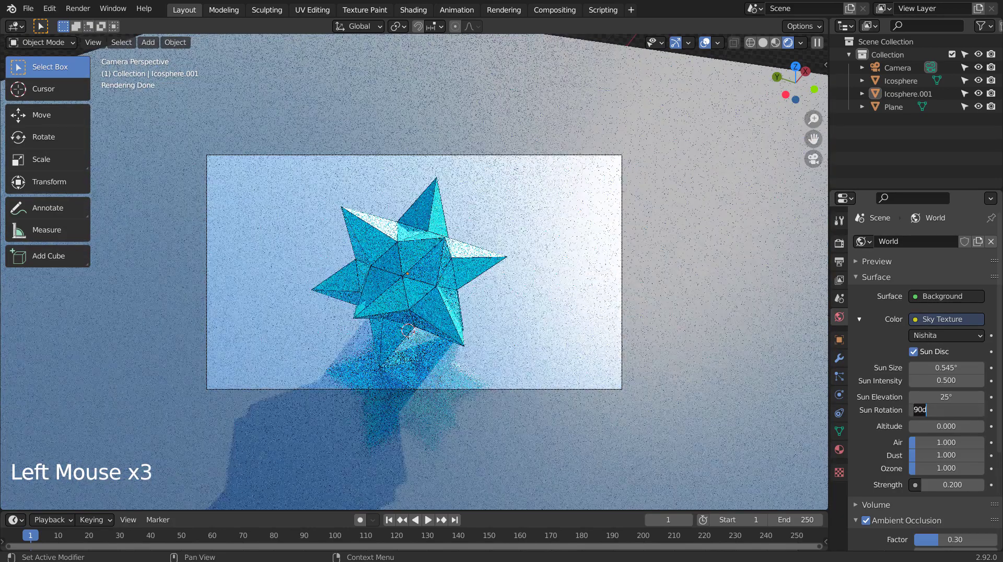
pyautogui.write('180')
pyautogui.press('Return')
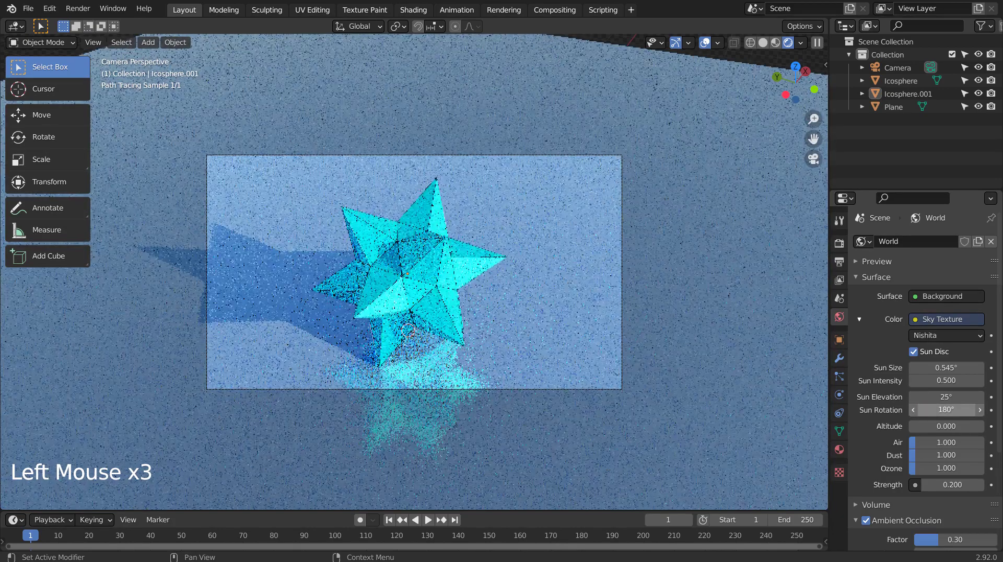
pyautogui.click(947, 410)
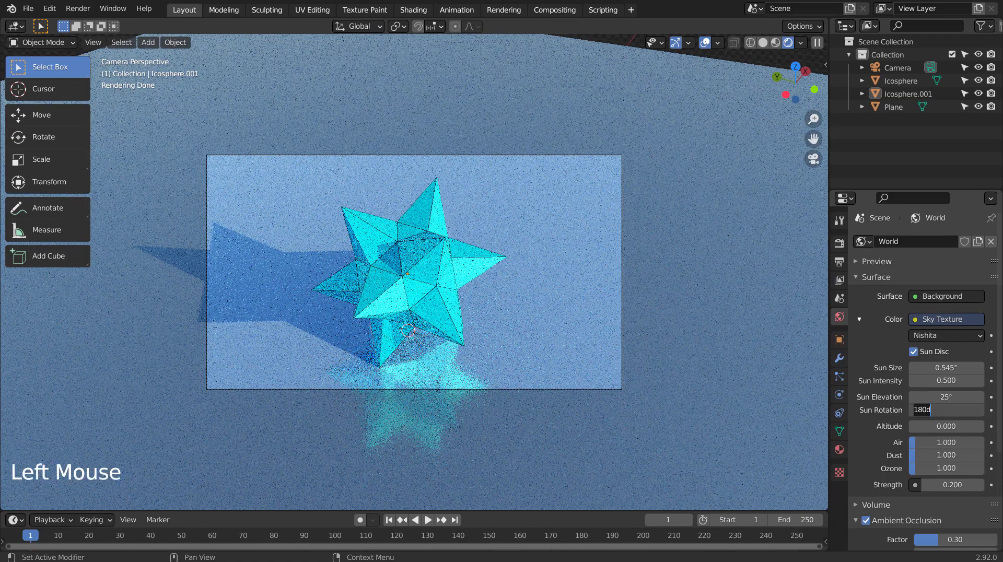
pyautogui.write('270')
pyautogui.press('Return')
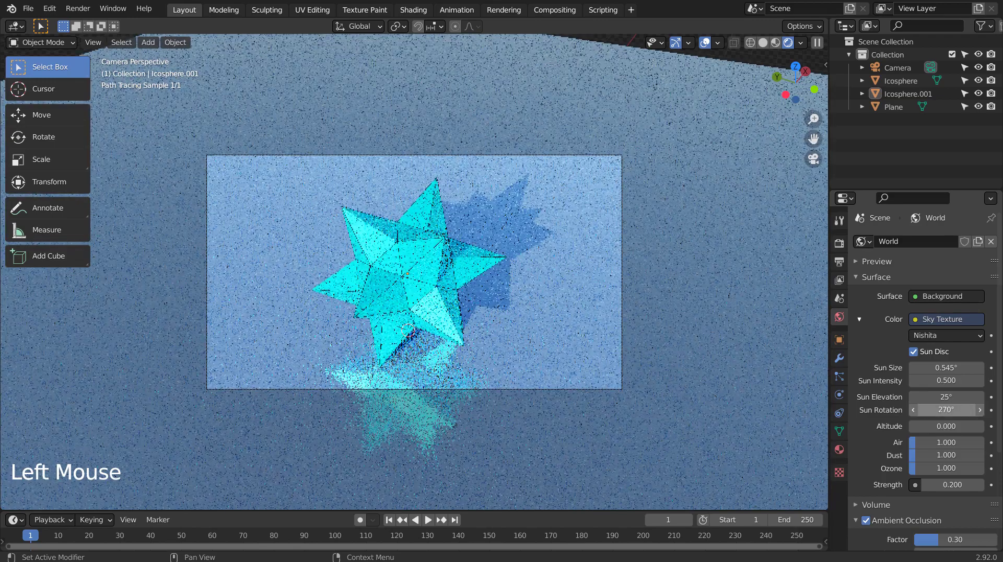
pyautogui.click(947, 410)
pyautogui.write('180')
pyautogui.press('Return')
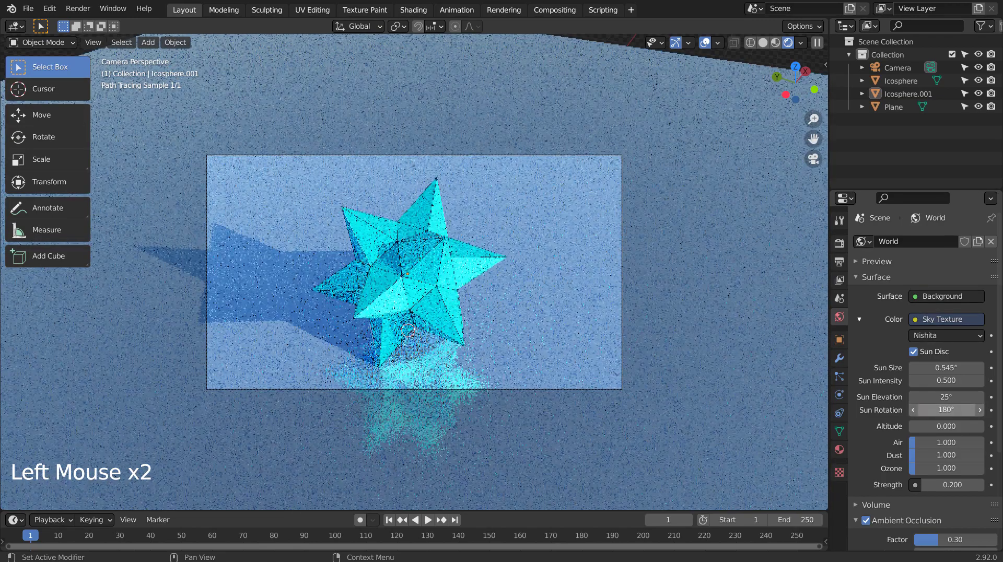
# - Test a sky altitude of 35, then reset the altitude to 0
pyautogui.click(935, 427)
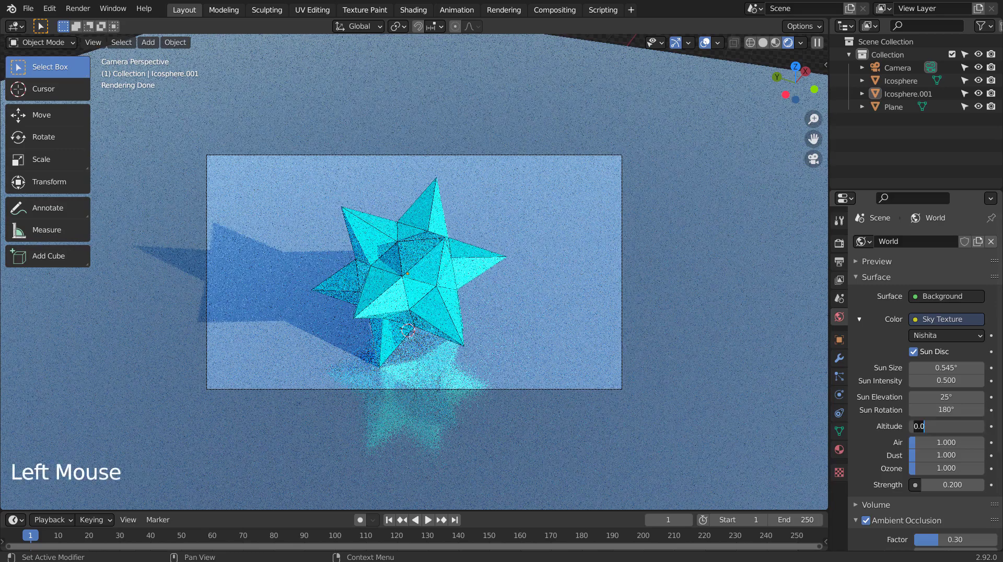
pyautogui.write('35')
pyautogui.press('Return')
pyautogui.doubleClick(935, 427)
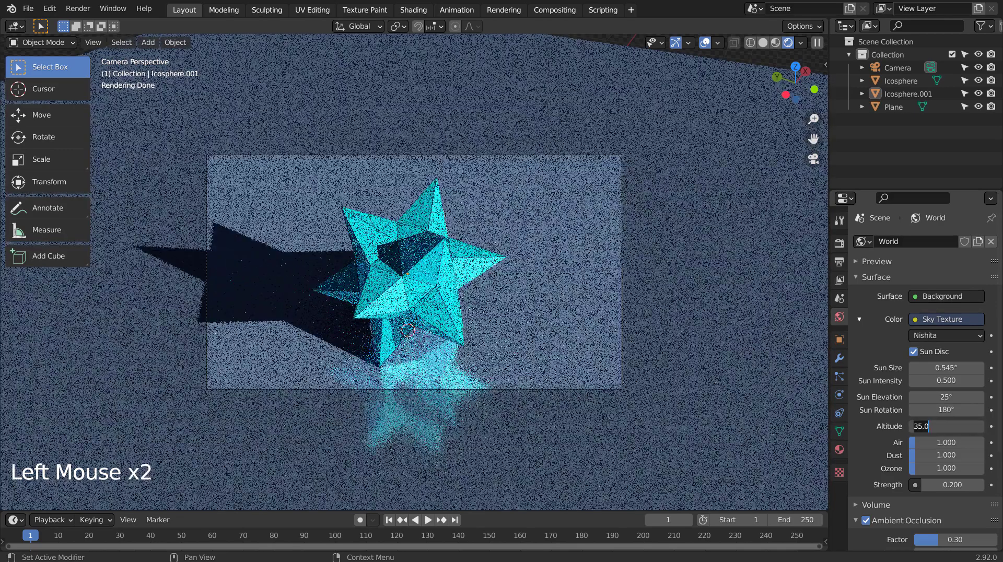
pyautogui.write('0')
pyautogui.press('Return')
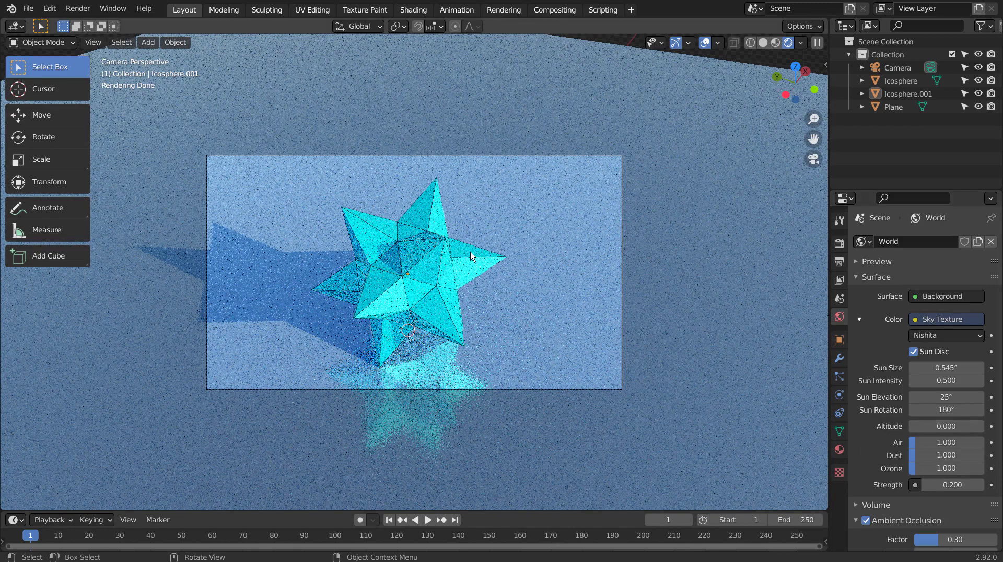
# - Review the Compositing workspace, then set render samples to 32 back in Layout
pyautogui.click(540, 11)
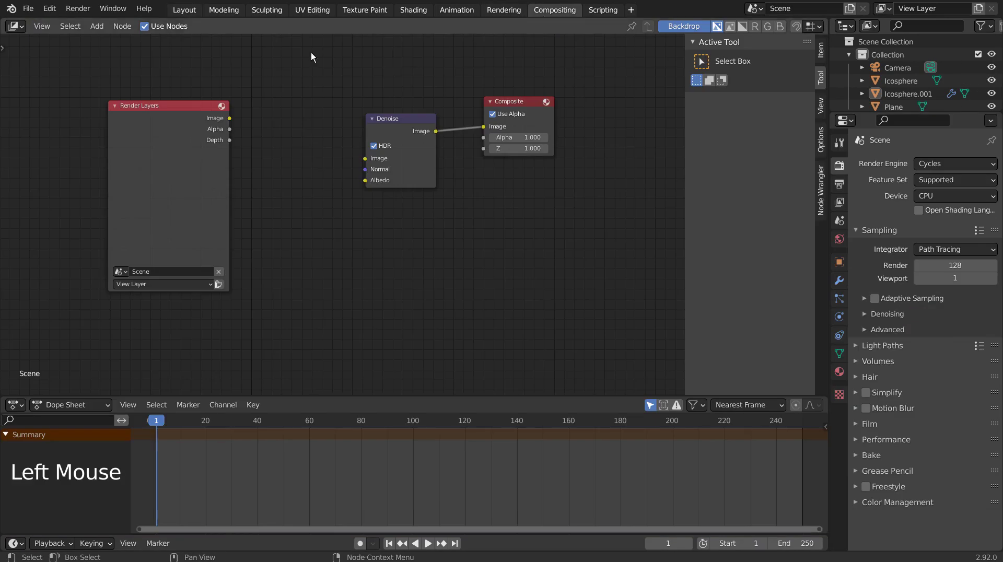
pyautogui.click(145, 25)
pyautogui.click(178, 10)
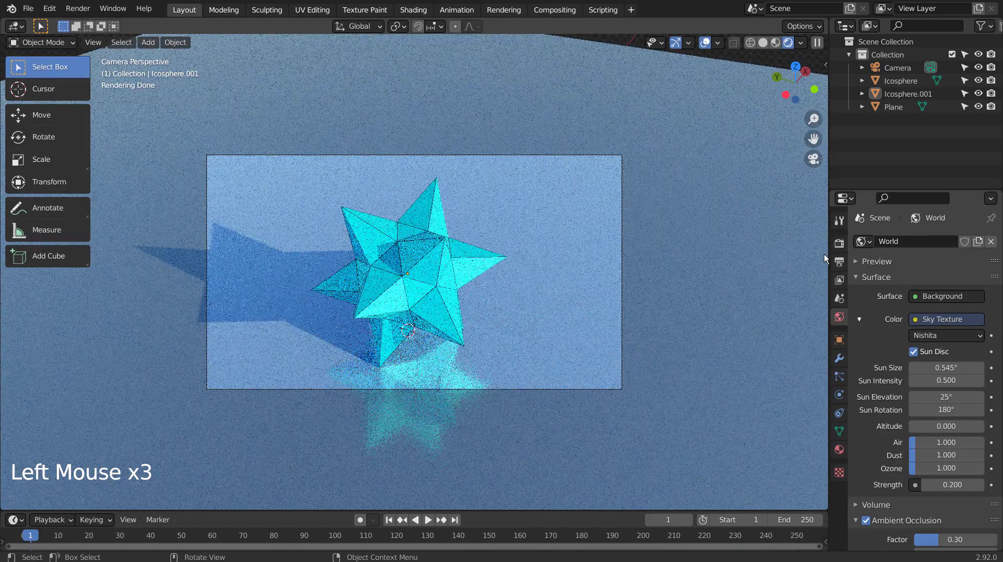
pyautogui.click(839, 243)
pyautogui.click(982, 343)
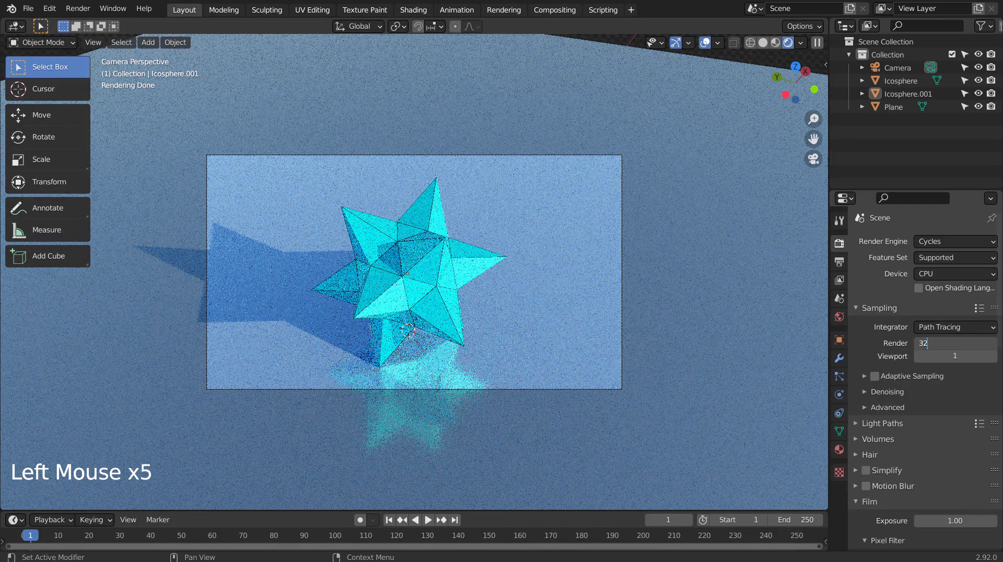
pyautogui.click(679, 137)
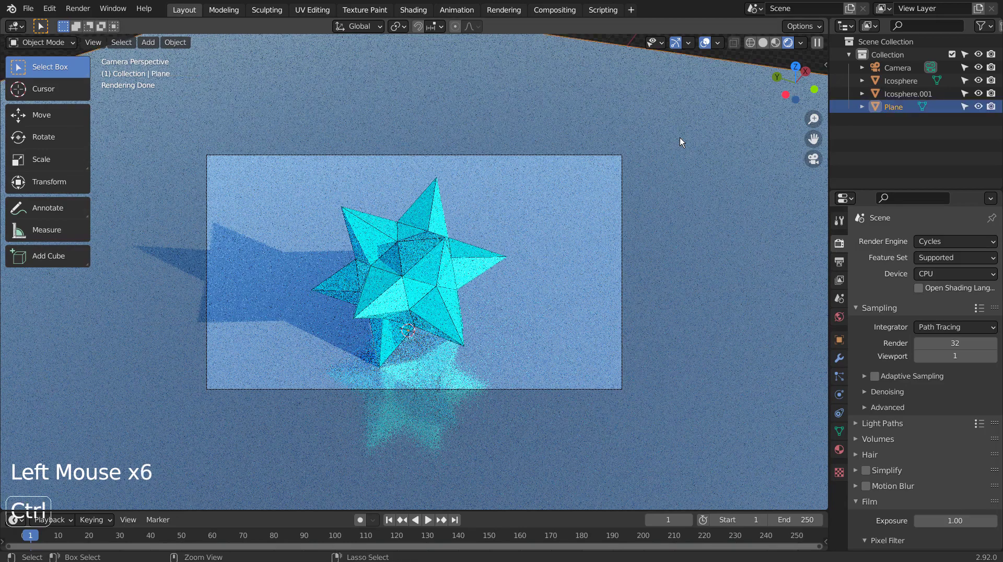
# - Save blueprint.blend and render the final image from Solid shading
pyautogui.hotkey('ctrl', 's')
pyautogui.click(763, 43)
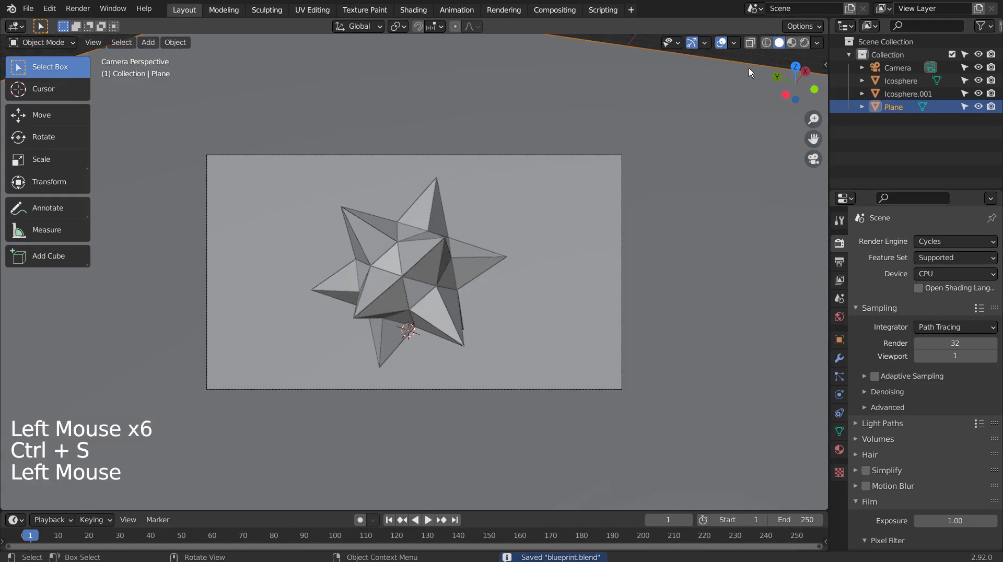
pyautogui.press('F12')
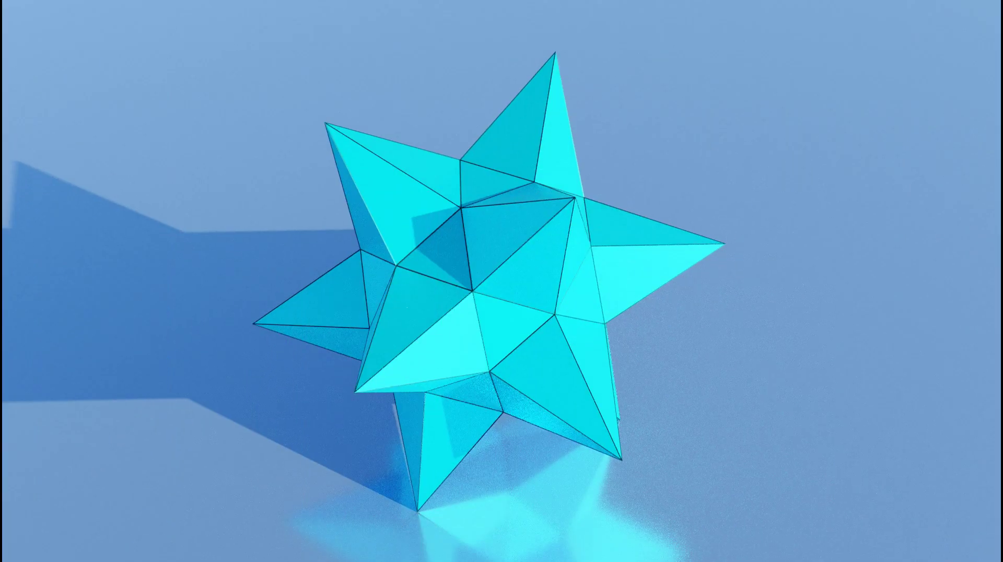